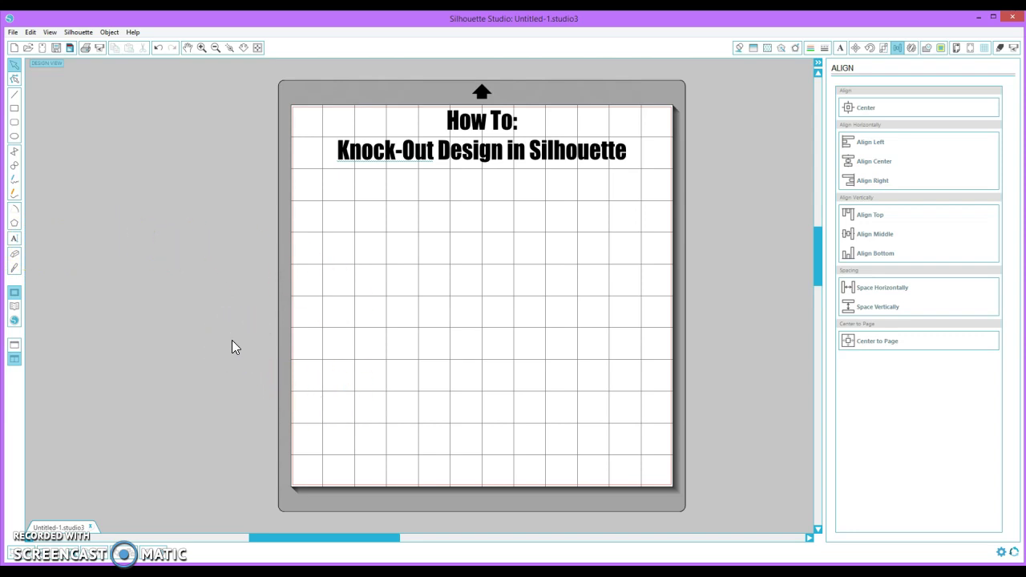
Bring the medical icons image from the designs folder into the workspace and place it beside the cutting mat.
{"action": "left_click", "coordinate": [436, 430]}
{"action": "left_click", "coordinate": [337, 571]}
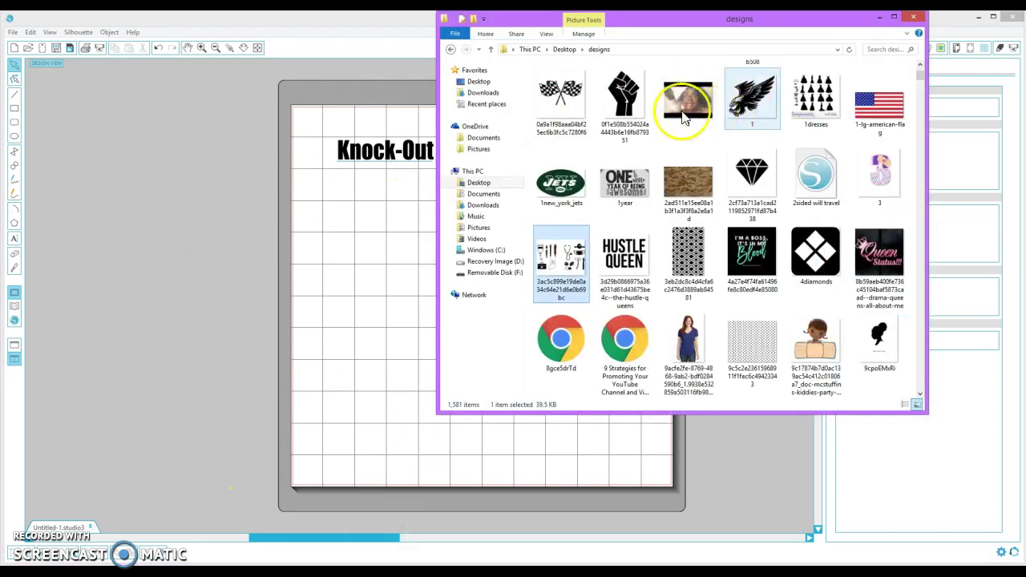
{"action": "left_click_drag", "start_coordinate": [792, 27], "coordinate": [890, 24]}
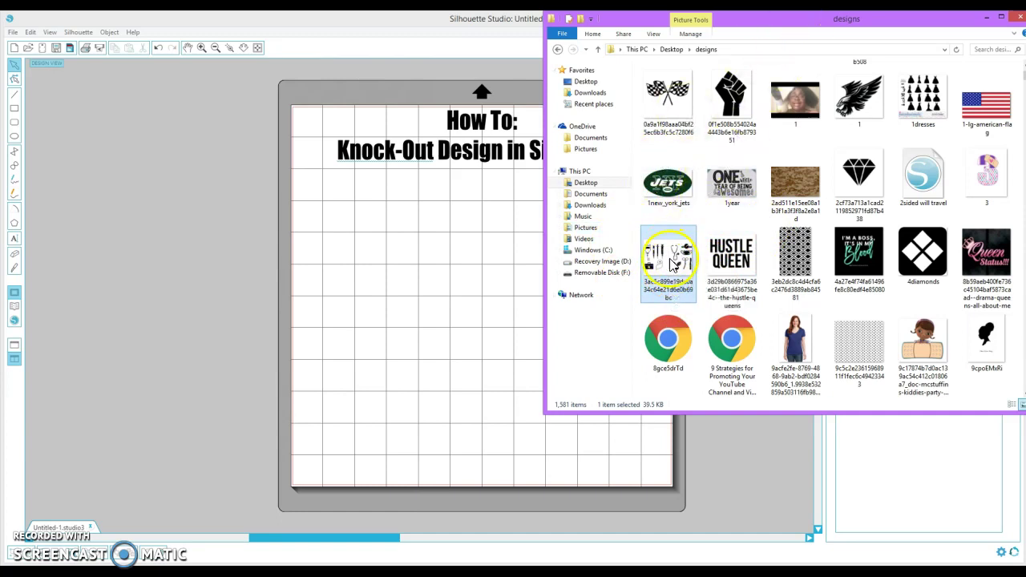
{"action": "left_click_drag", "start_coordinate": [674, 267], "coordinate": [171, 222]}
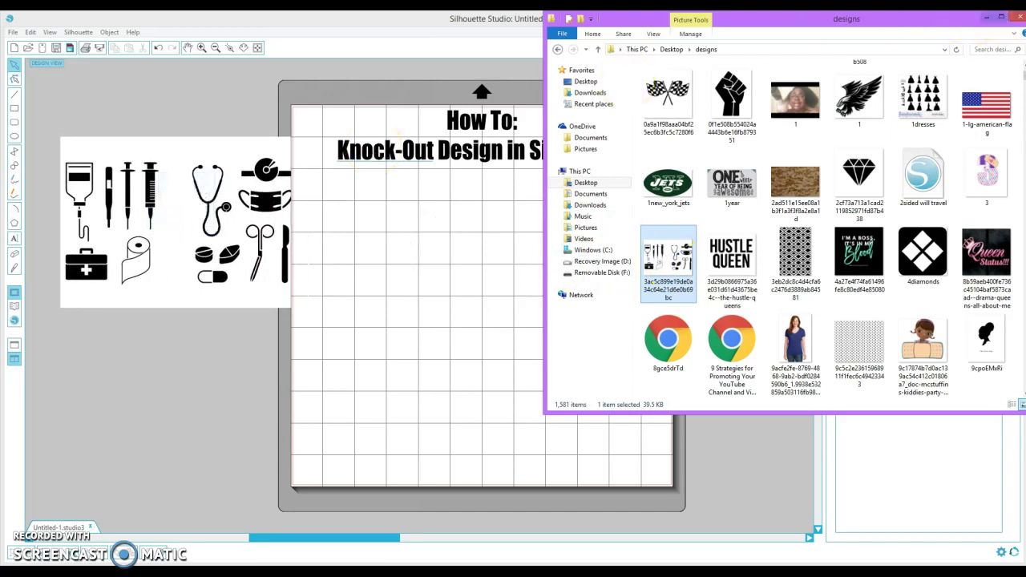
{"action": "left_click", "coordinate": [1003, 17]}
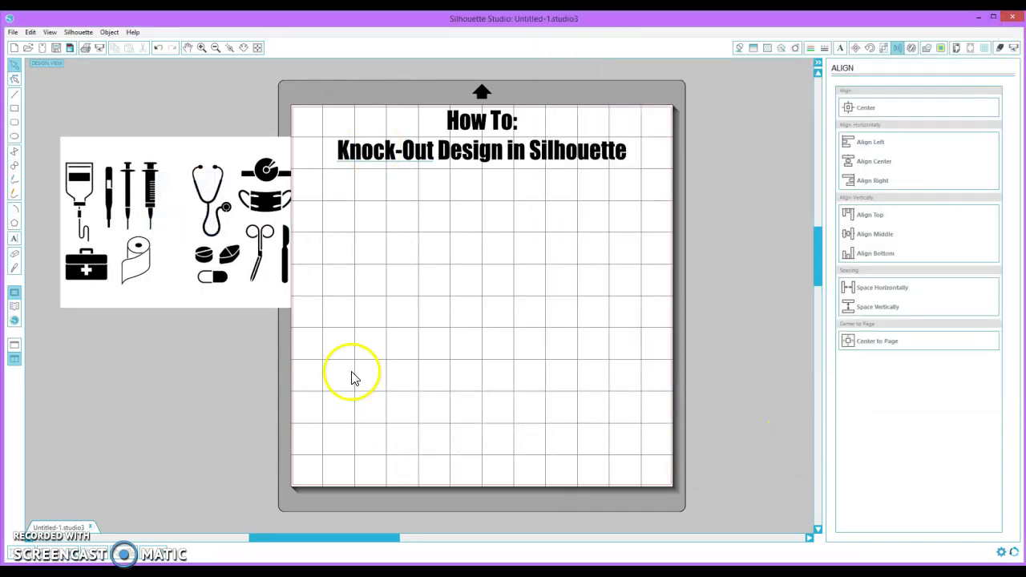
{"action": "left_click_drag", "start_coordinate": [196, 311], "coordinate": [169, 311]}
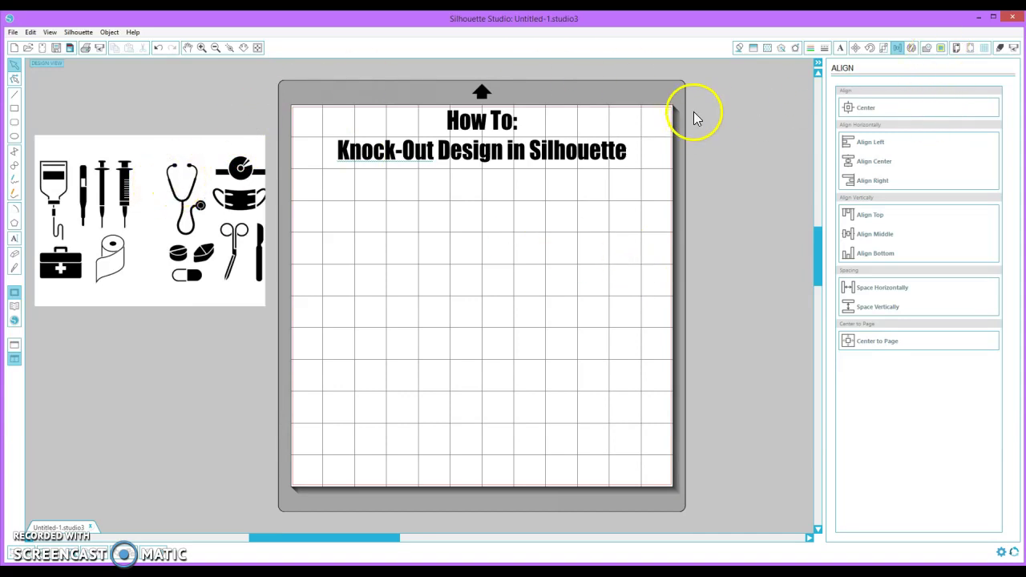
Trace the medical icons image with the High Pass Filter turned off, and delete the original picture.
{"action": "left_click", "coordinate": [941, 49]}
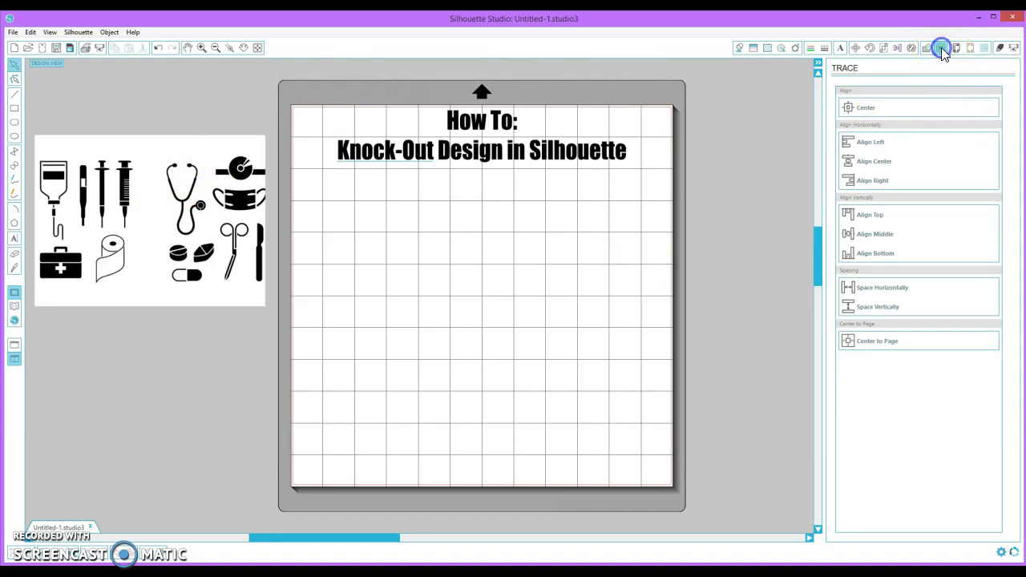
{"action": "left_click", "coordinate": [880, 109]}
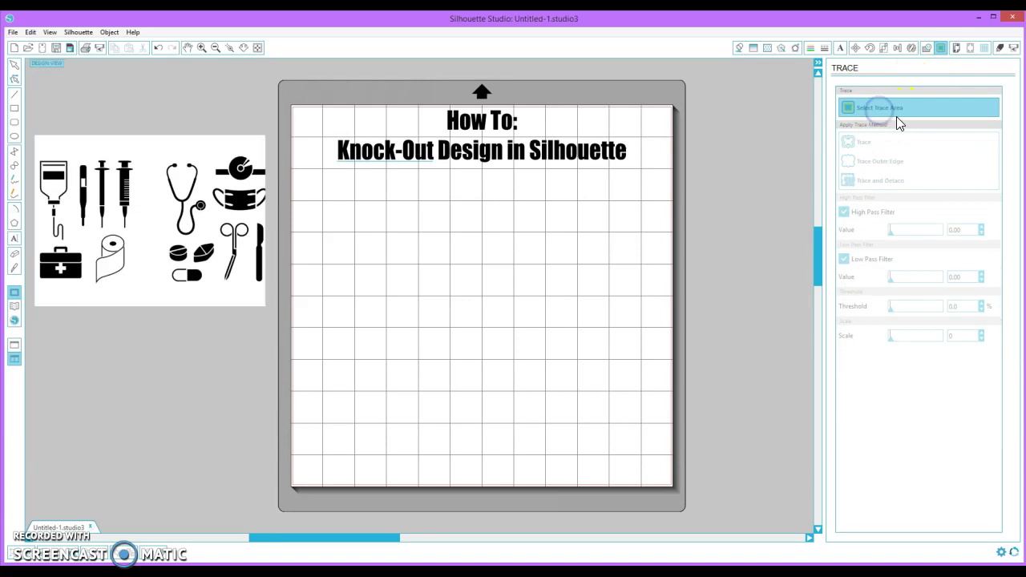
{"action": "mouse_move", "coordinate": [34, 144]}
{"action": "left_mouse_down"}
{"action": "mouse_move", "coordinate": [240, 229]}
{"action": "mouse_move", "coordinate": [272, 293]}
{"action": "left_mouse_up"}
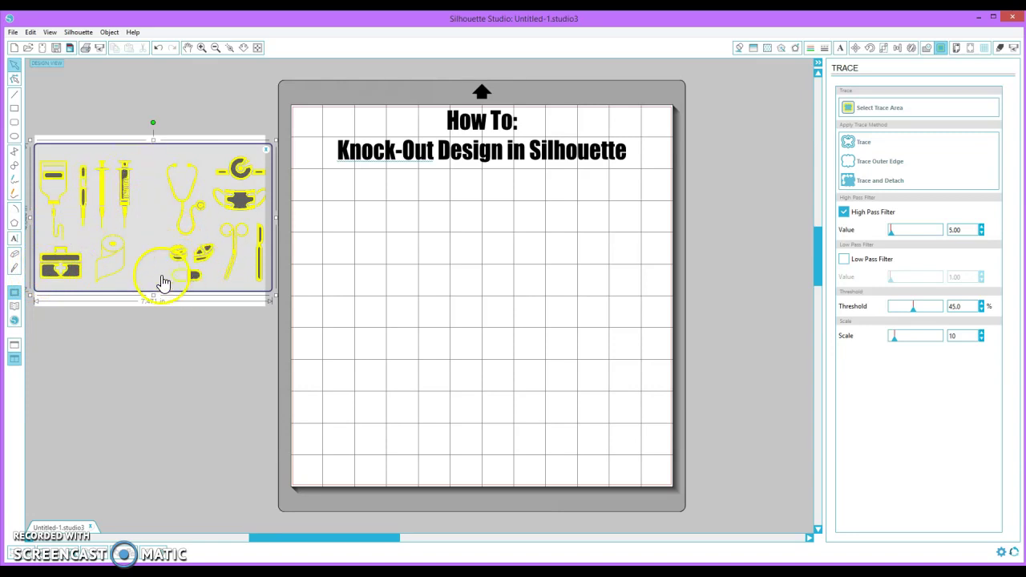
{"action": "left_click", "coordinate": [844, 213]}
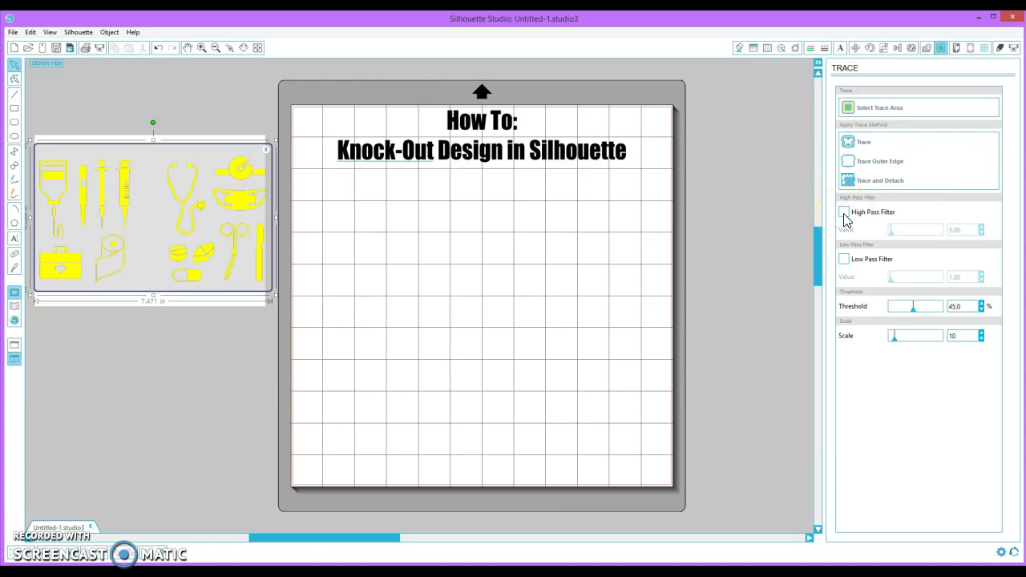
{"action": "left_click", "coordinate": [856, 144]}
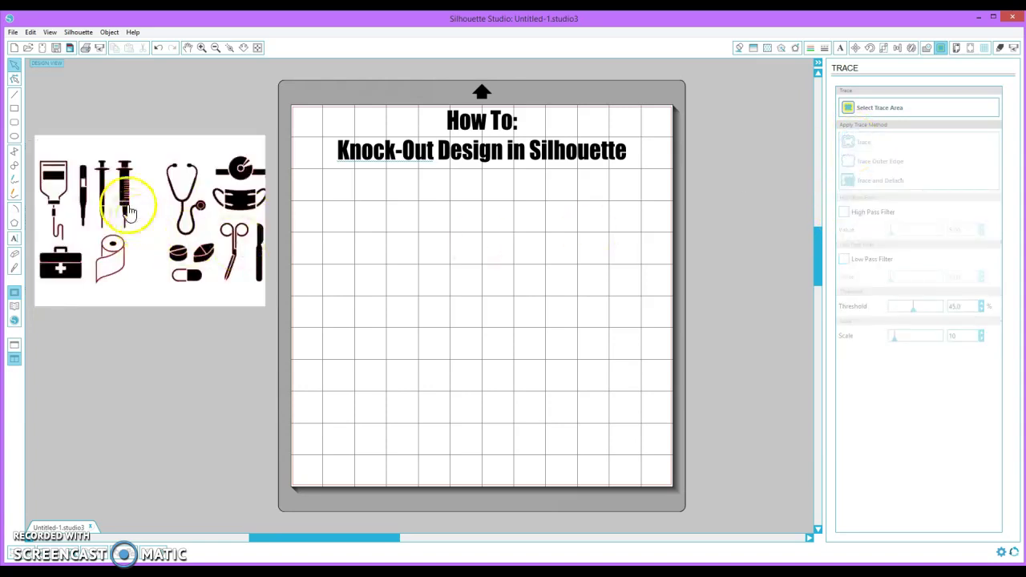
{"action": "left_click_drag", "start_coordinate": [153, 199], "coordinate": [151, 364]}
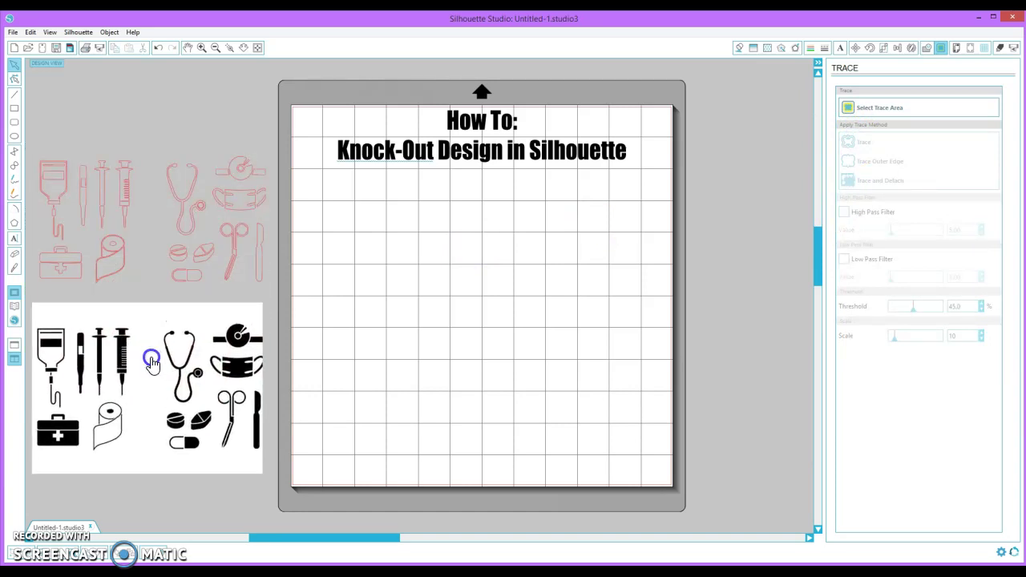
{"action": "key", "text": "Delete"}
Make a copy of the traced outlines and place it on the opposite side of the mat.
{"action": "left_click", "coordinate": [49, 173]}
{"action": "key", "text": "ctrl+c"}
{"action": "key", "text": "ctrl+v"}
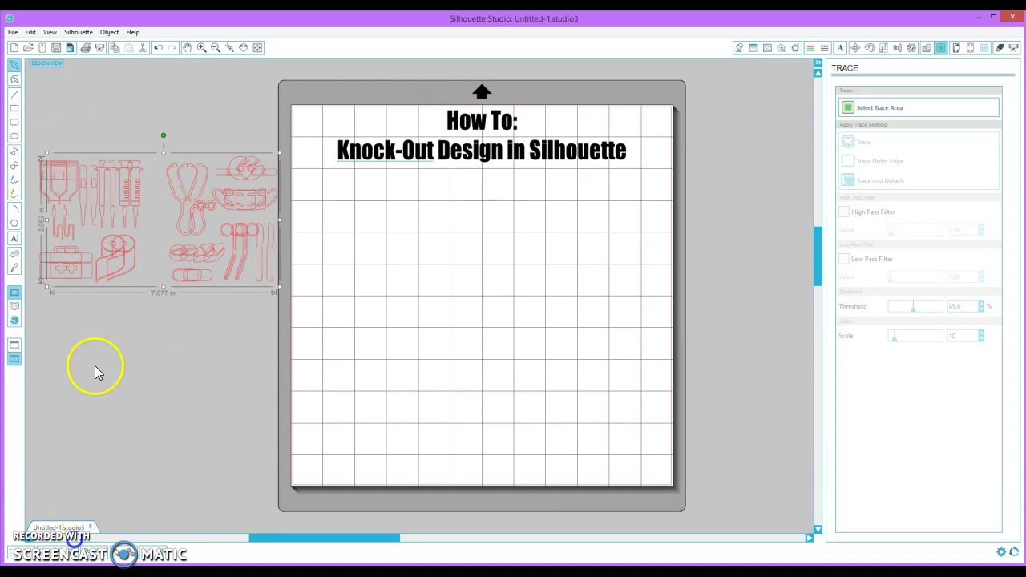
{"action": "mouse_move", "coordinate": [121, 172]}
{"action": "left_mouse_down"}
{"action": "mouse_move", "coordinate": [141, 218]}
{"action": "mouse_move", "coordinate": [707, 335]}
{"action": "mouse_move", "coordinate": [775, 289]}
{"action": "left_mouse_up"}
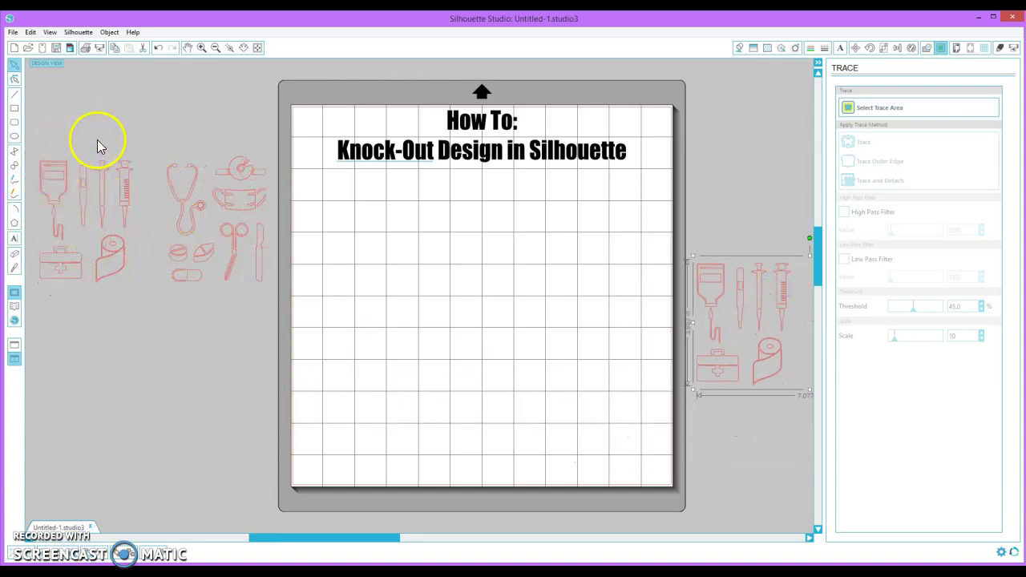
{"action": "left_click", "coordinate": [728, 179]}
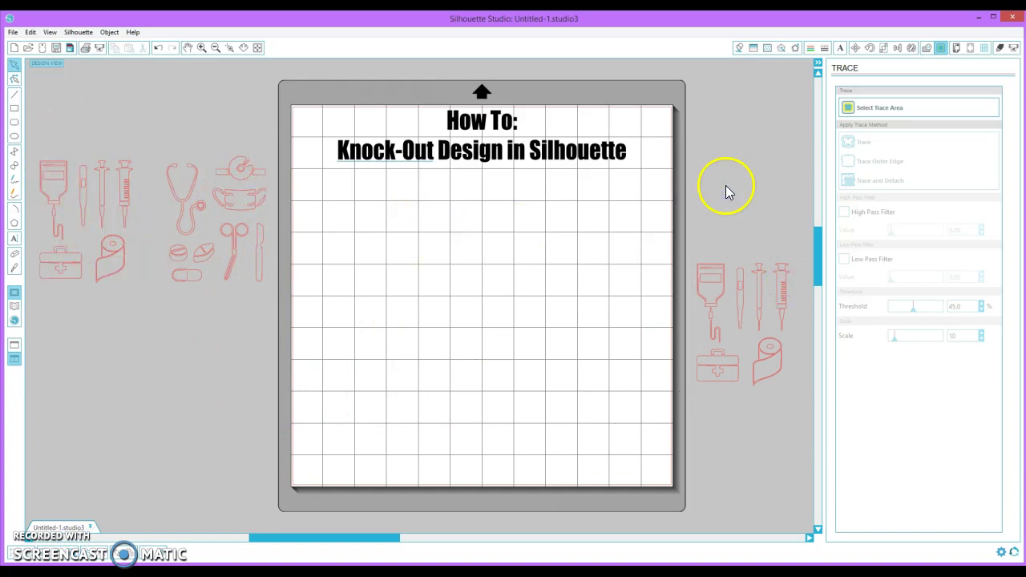
Release the compound path of the original traced icon set.
{"action": "left_click_drag", "start_coordinate": [277, 538], "coordinate": [210, 538]}
{"action": "left_click", "coordinate": [252, 186]}
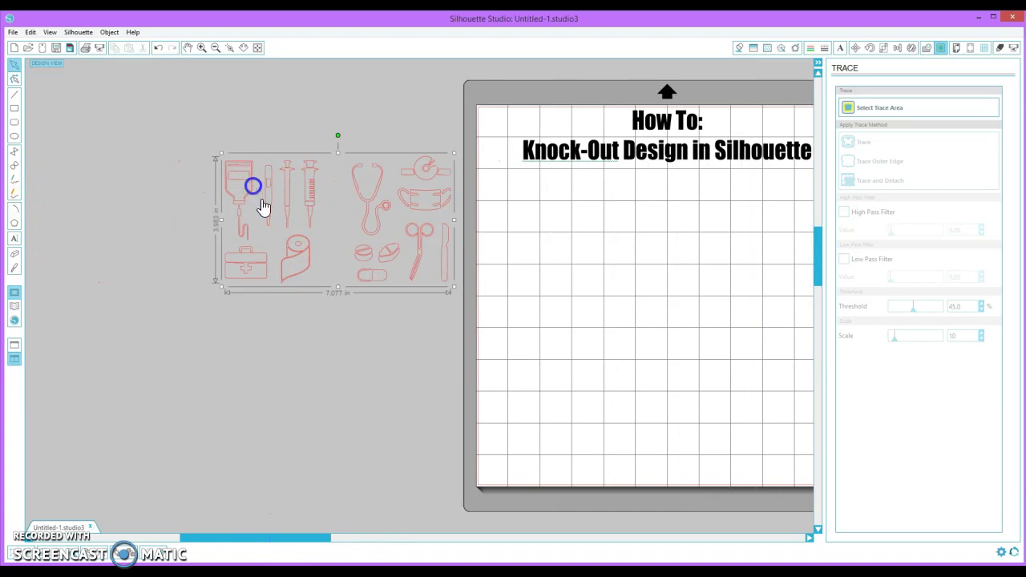
{"action": "left_click", "coordinate": [108, 33]}
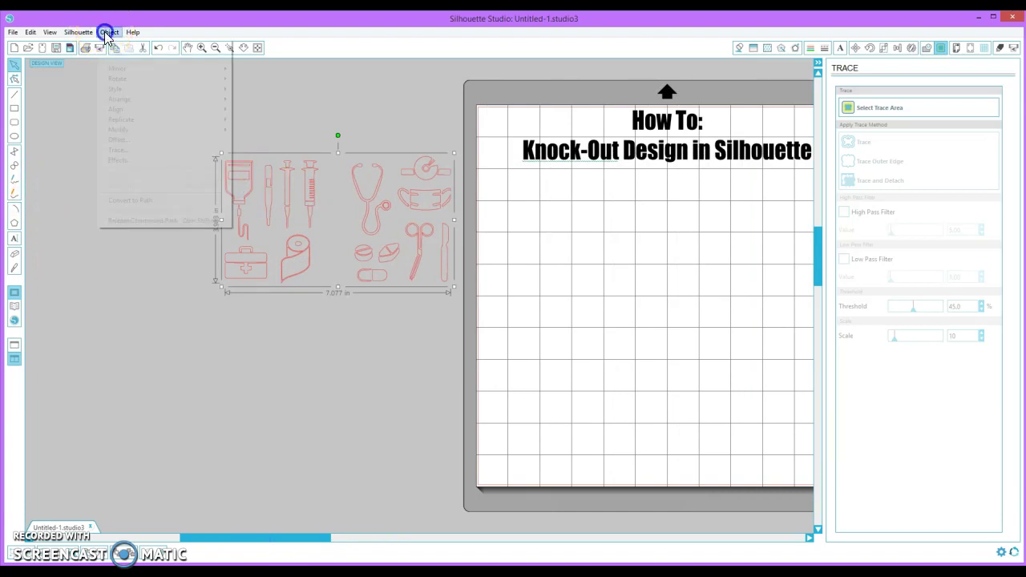
{"action": "left_click", "coordinate": [114, 223]}
{"action": "left_click", "coordinate": [146, 129]}
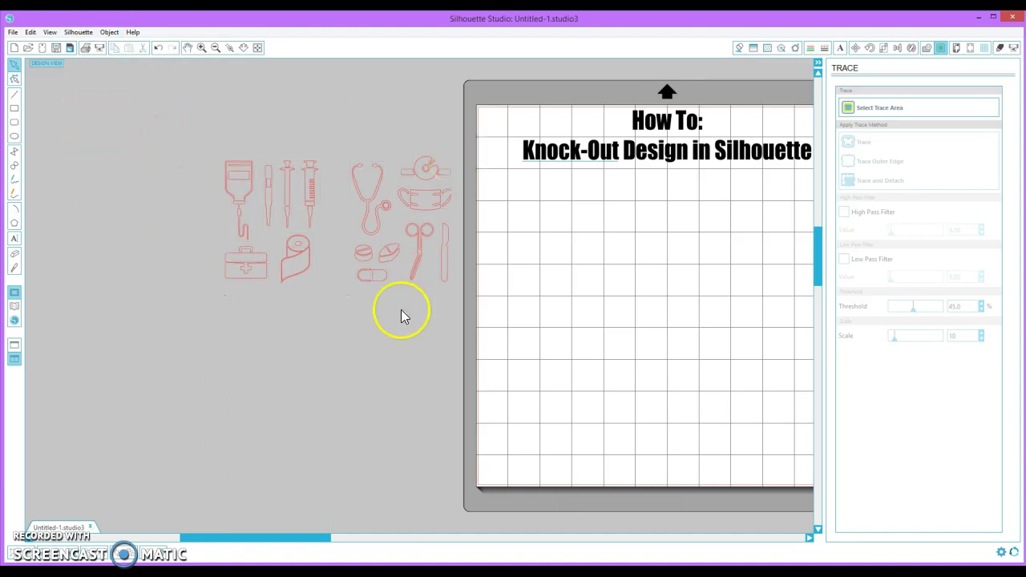
Make a compound path from all parts of the IV bag and move it away from the other icons.
{"action": "left_click", "coordinate": [224, 151]}
{"action": "left_click_drag", "start_coordinate": [224, 150], "coordinate": [258, 242]}
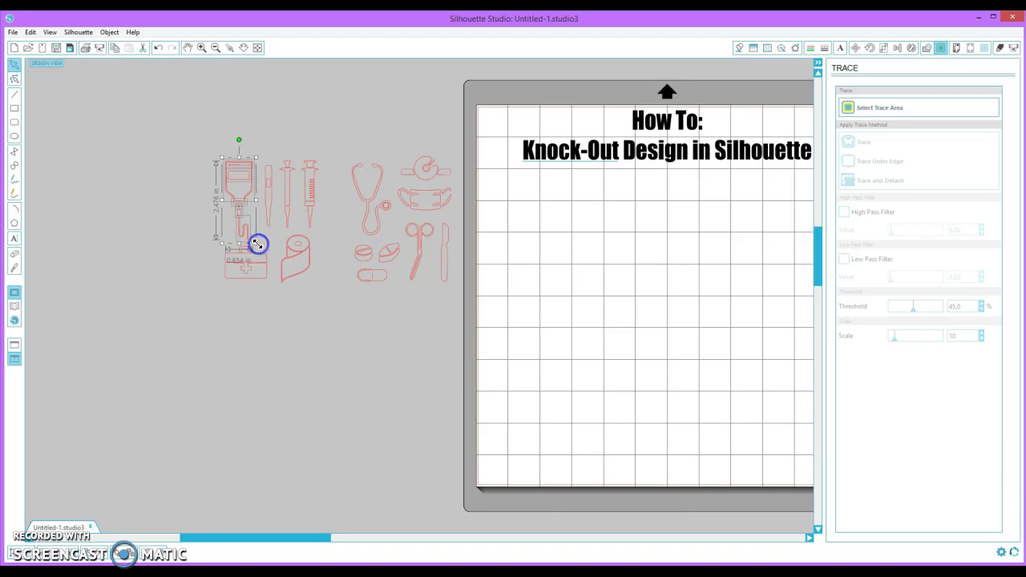
{"action": "left_click", "coordinate": [110, 33]}
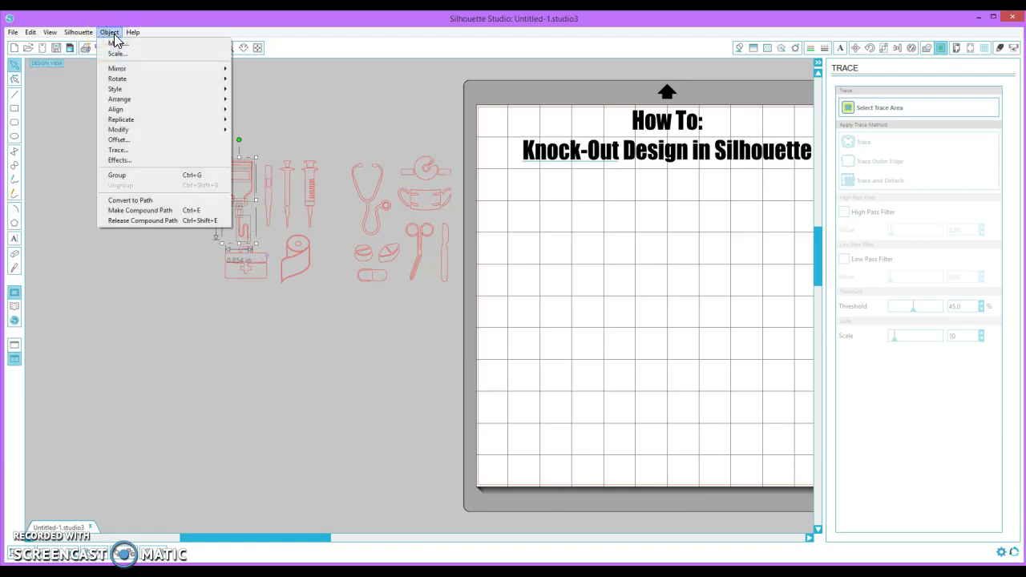
{"action": "left_click", "coordinate": [129, 210]}
{"action": "left_click_drag", "start_coordinate": [238, 172], "coordinate": [130, 165]}
{"action": "left_click", "coordinate": [198, 153]}
Make a compound path from the first-aid kit's parts and move it below the IV bag.
{"action": "left_click_drag", "start_coordinate": [235, 249], "coordinate": [267, 283]}
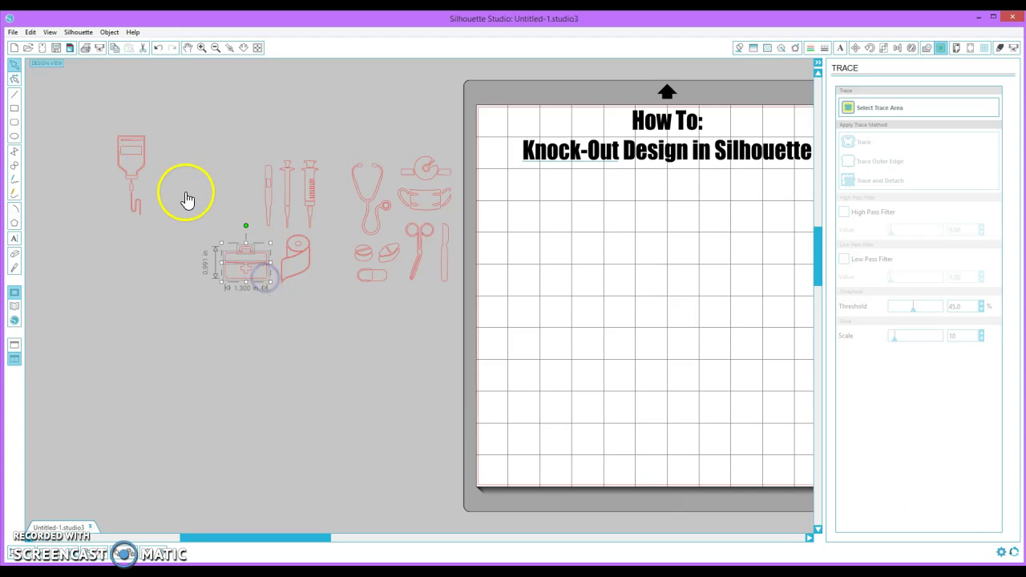
{"action": "left_click", "coordinate": [110, 32]}
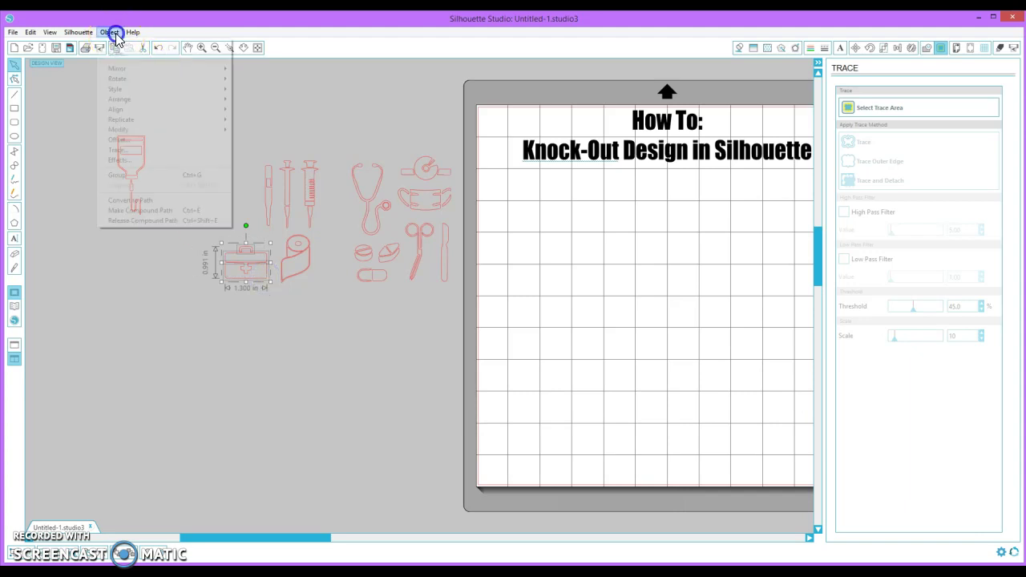
{"action": "left_click", "coordinate": [152, 210]}
{"action": "left_click_drag", "start_coordinate": [250, 271], "coordinate": [157, 270]}
Turn the thermometer and each of the two syringes into its own compound path and spread them out near the IV bag.
{"action": "left_click_drag", "start_coordinate": [267, 200], "coordinate": [203, 188]}
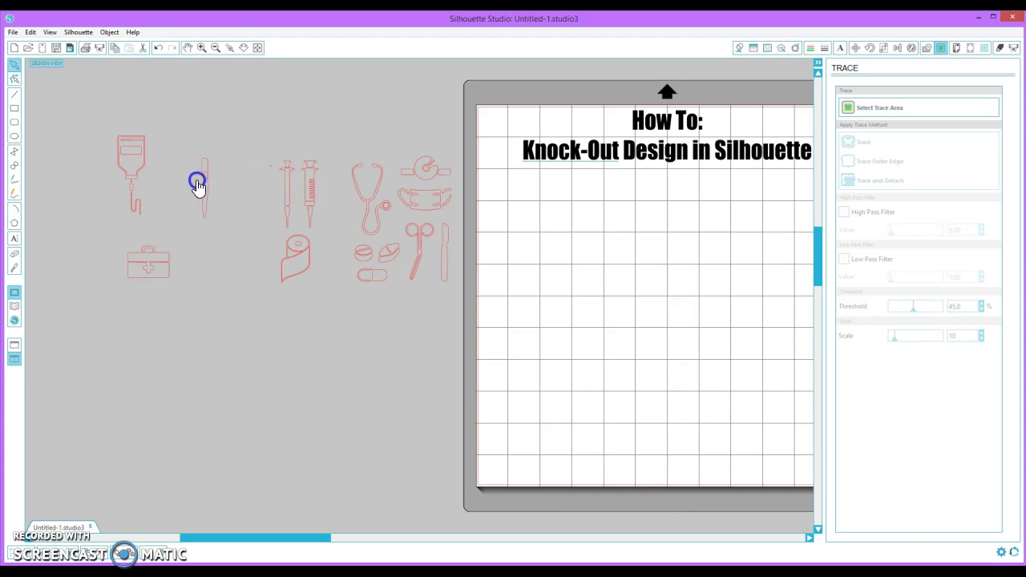
{"action": "left_click_drag", "start_coordinate": [185, 149], "coordinate": [184, 135]}
{"action": "left_click_drag", "start_coordinate": [293, 186], "coordinate": [193, 206]}
{"action": "left_click_drag", "start_coordinate": [291, 137], "coordinate": [335, 226]}
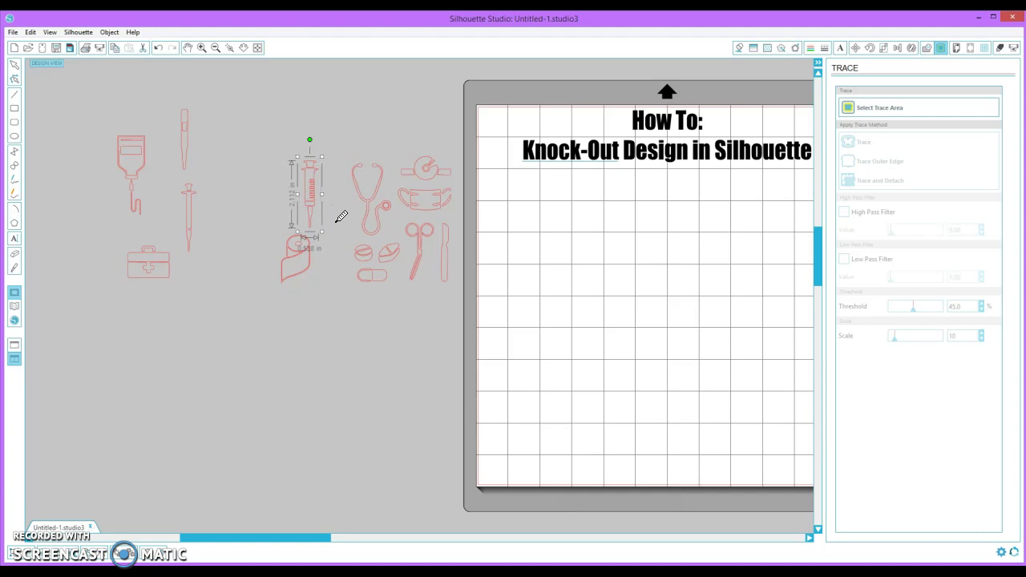
{"action": "left_click_drag", "start_coordinate": [304, 190], "coordinate": [249, 147]}
Make separate compound paths of the stethoscope and the head mirror, moving the mirror below the first-aid kit.
{"action": "left_click", "coordinate": [388, 200]}
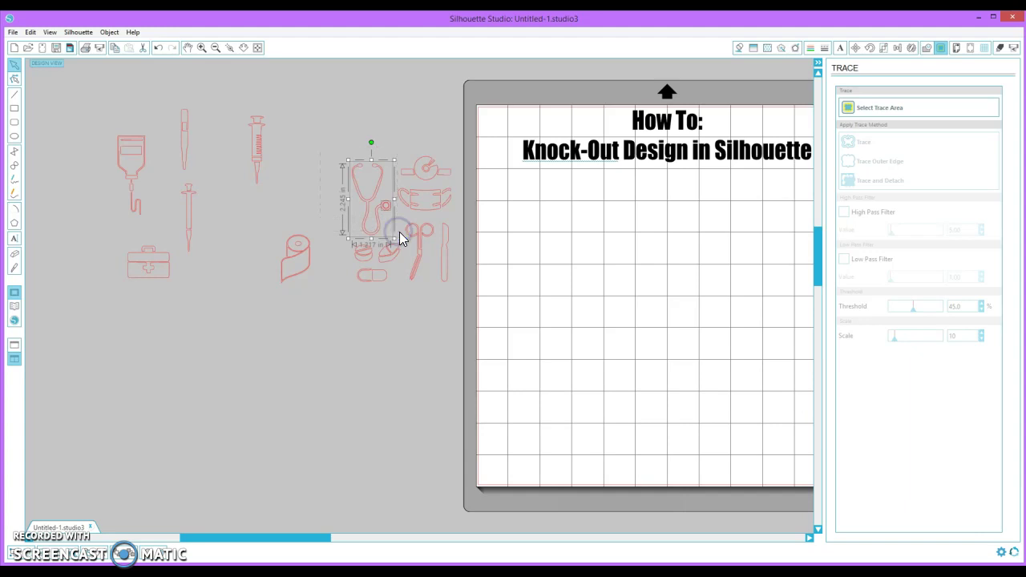
{"action": "left_click_drag", "start_coordinate": [371, 206], "coordinate": [328, 175]}
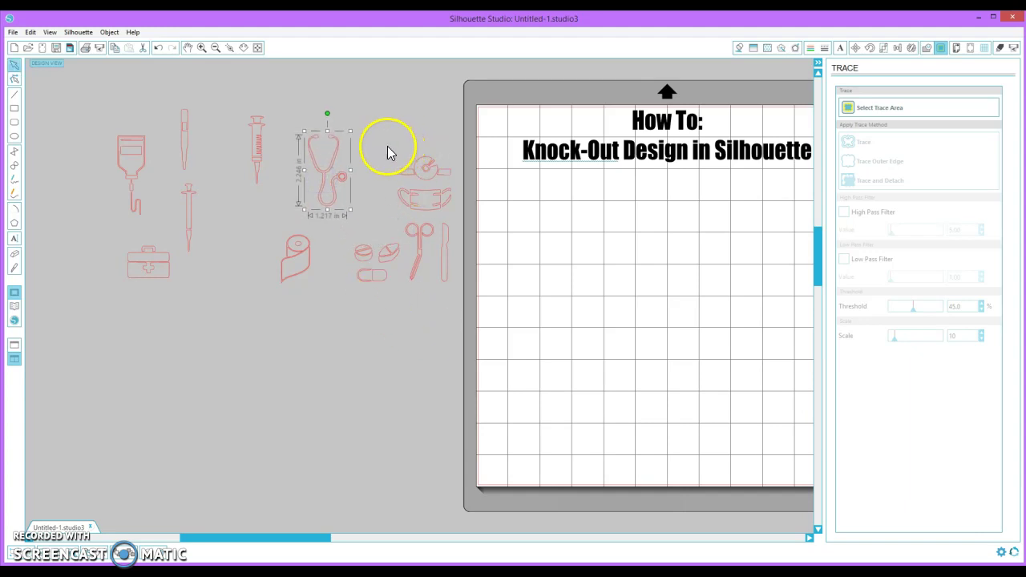
{"action": "left_click", "coordinate": [437, 166]}
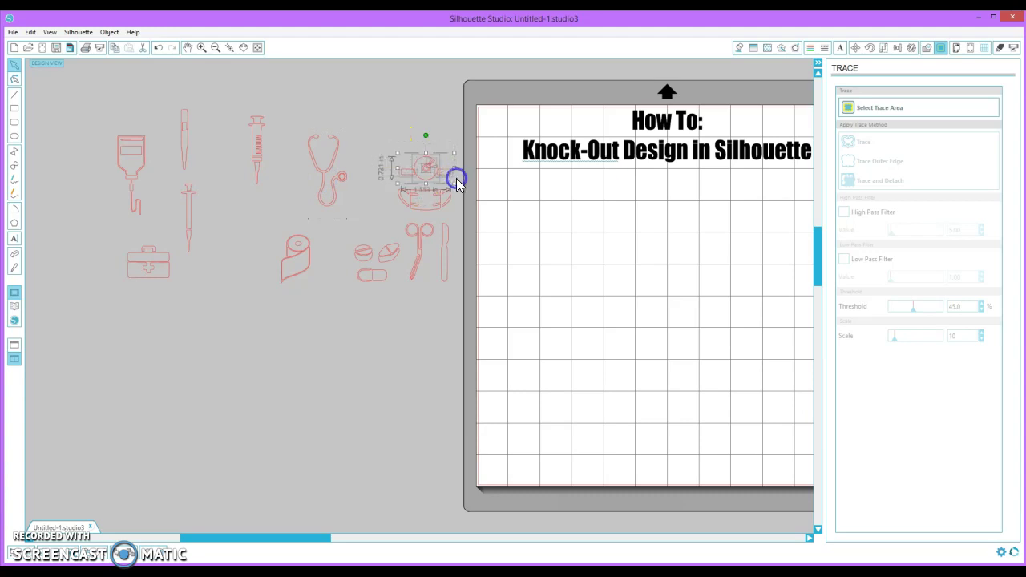
{"action": "left_click_drag", "start_coordinate": [428, 173], "coordinate": [200, 348]}
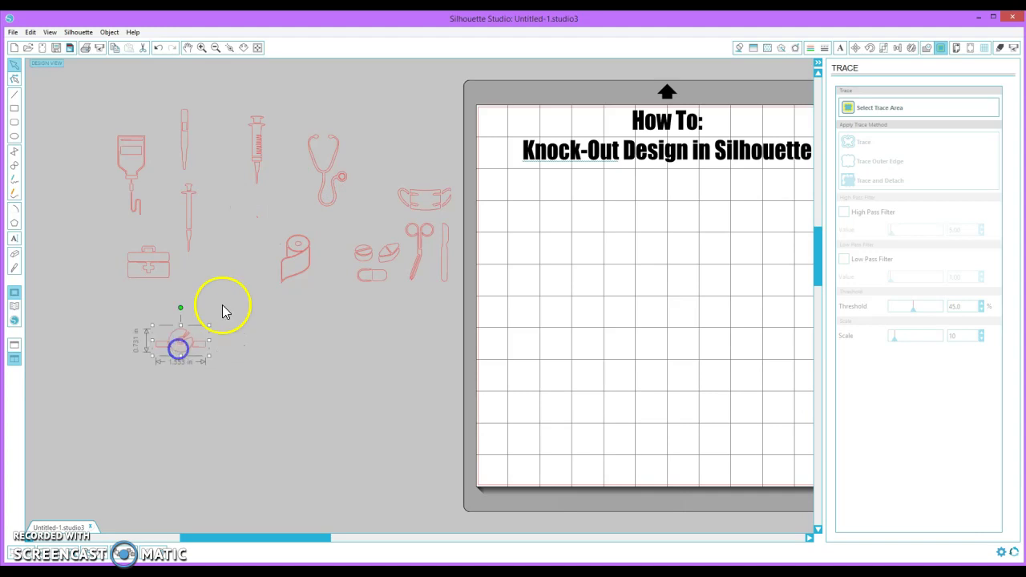
Delete the bandage roll, and make the pills one compound path placed beside the first-aid kit.
{"action": "left_click", "coordinate": [313, 270]}
{"action": "key", "text": "Delete"}
{"action": "left_click_drag", "start_coordinate": [313, 239], "coordinate": [406, 276]}
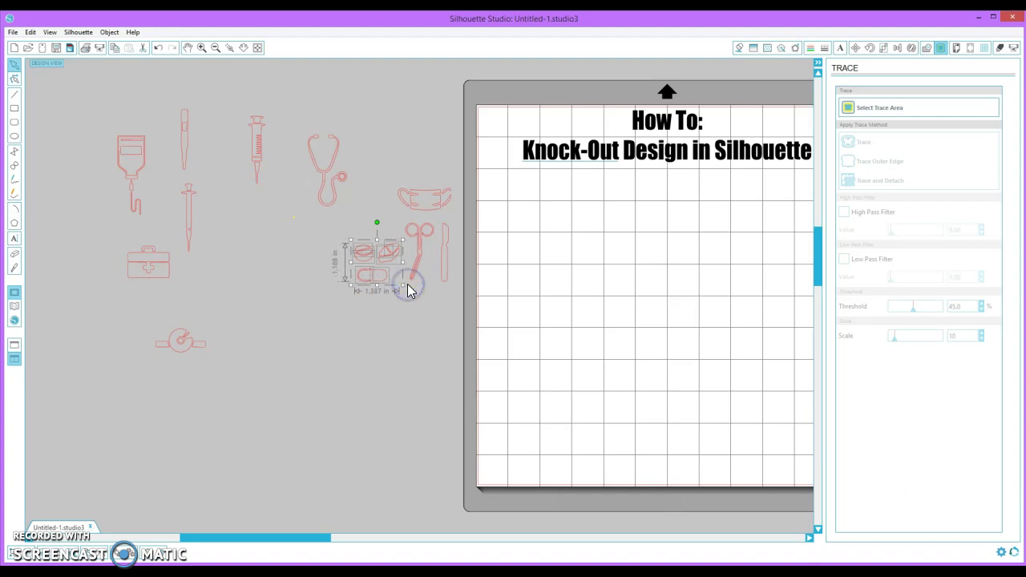
{"action": "left_click_drag", "start_coordinate": [384, 280], "coordinate": [238, 289]}
Separate the face mask, scissors and scalpel as individual compound paths, spacing them out among the other icons.
{"action": "left_click_drag", "start_coordinate": [373, 163], "coordinate": [463, 221]}
{"action": "left_click_drag", "start_coordinate": [408, 201], "coordinate": [242, 217]}
{"action": "left_click", "coordinate": [353, 218]}
{"action": "left_click_drag", "start_coordinate": [379, 216], "coordinate": [429, 236]}
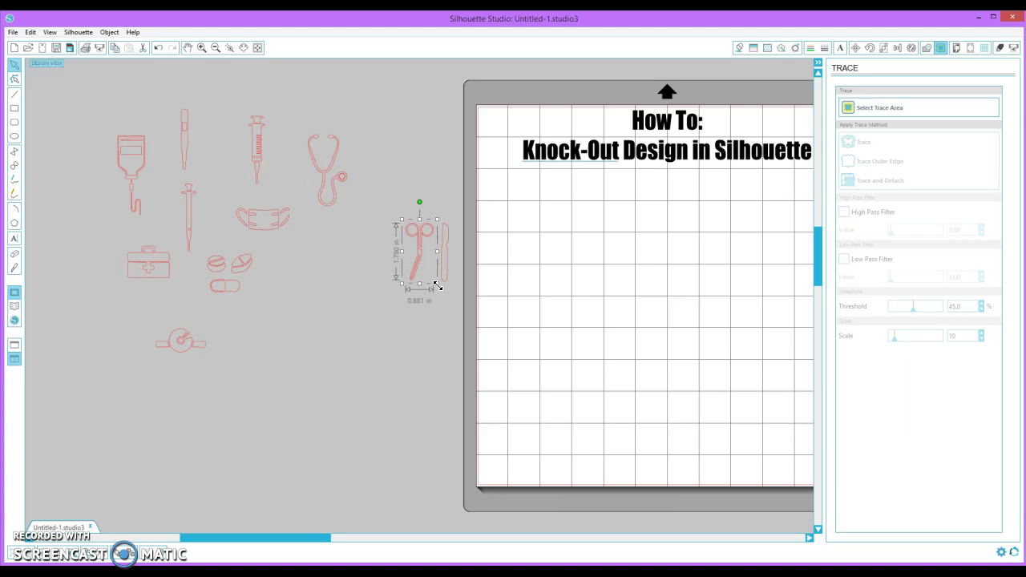
{"action": "left_click_drag", "start_coordinate": [423, 254], "coordinate": [337, 255]}
{"action": "left_click", "coordinate": [438, 258]}
{"action": "left_click_drag", "start_coordinate": [438, 258], "coordinate": [287, 318]}
Fill all the separated medical icons with green and bring them to the front.
{"action": "left_click_drag", "start_coordinate": [74, 87], "coordinate": [368, 337]}
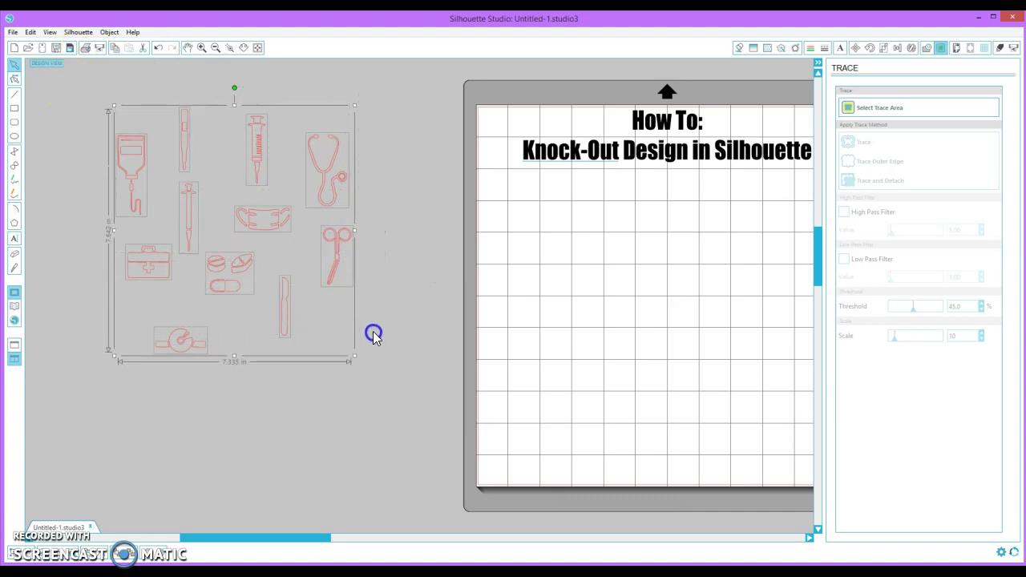
{"action": "left_click", "coordinate": [738, 47]}
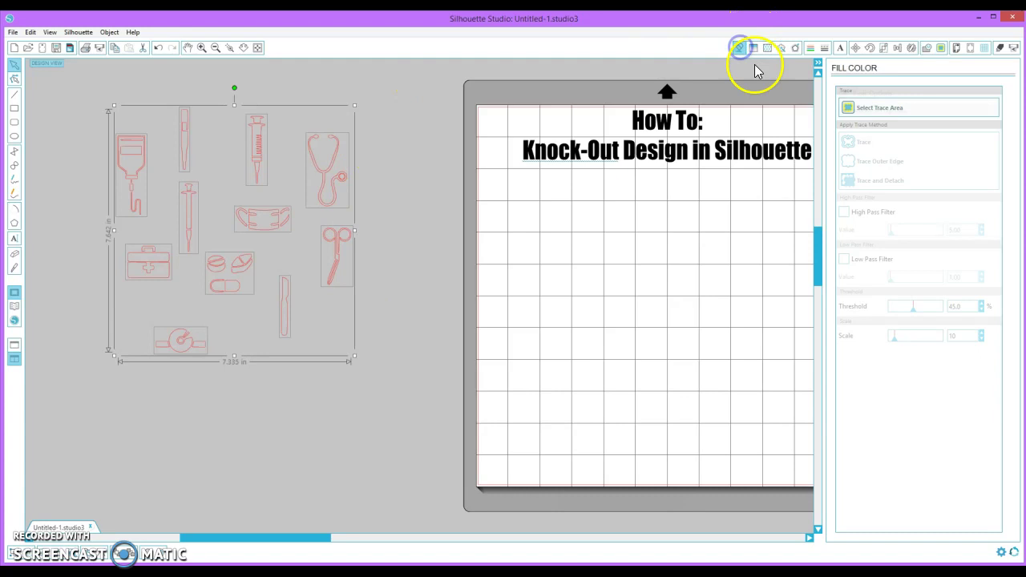
{"action": "left_click", "coordinate": [906, 134]}
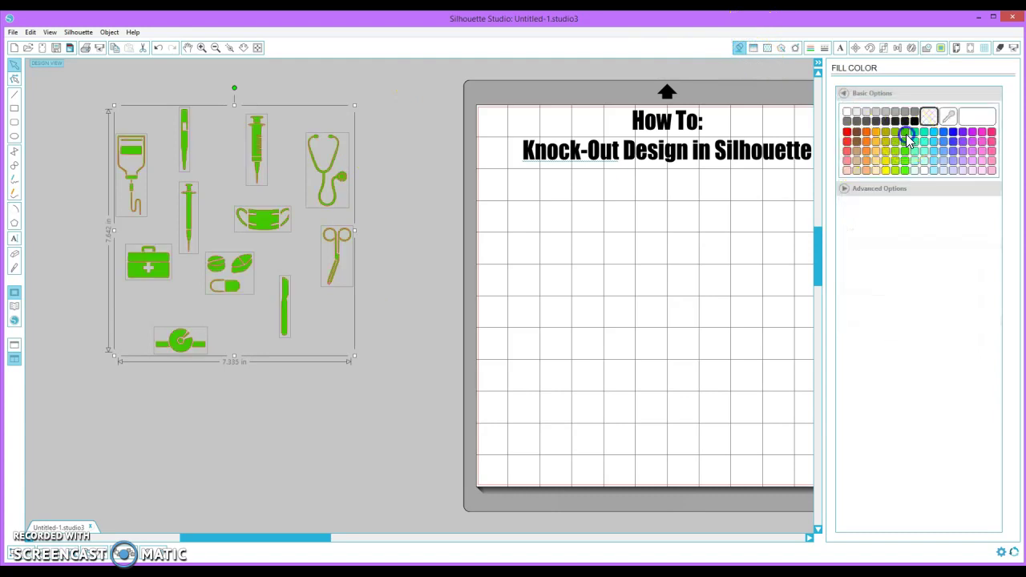
{"action": "right_click", "coordinate": [256, 152]}
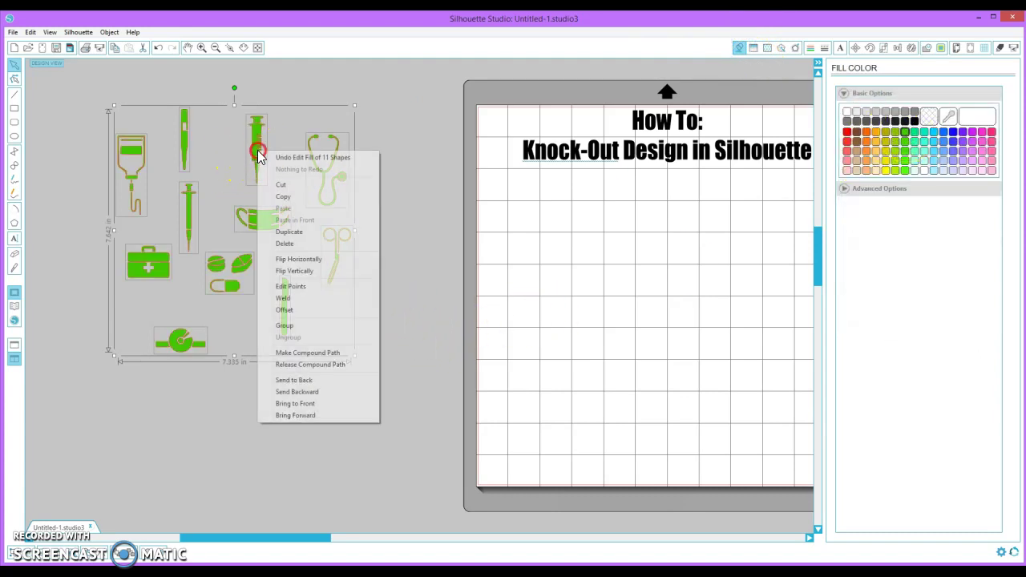
{"action": "left_click", "coordinate": [280, 406]}
{"action": "left_click", "coordinate": [303, 407]}
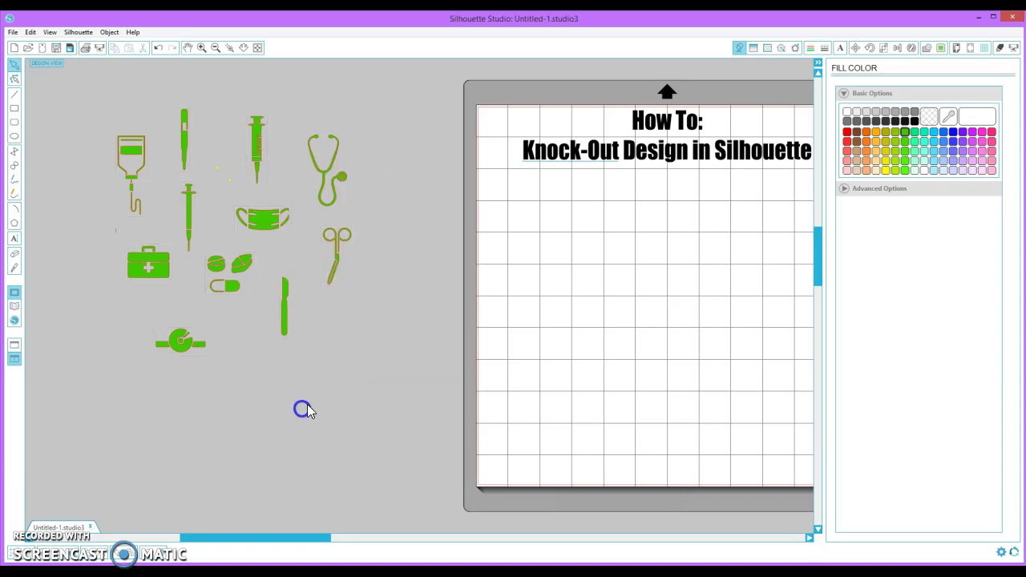
{"action": "left_click_drag", "start_coordinate": [266, 542], "coordinate": [326, 542]}
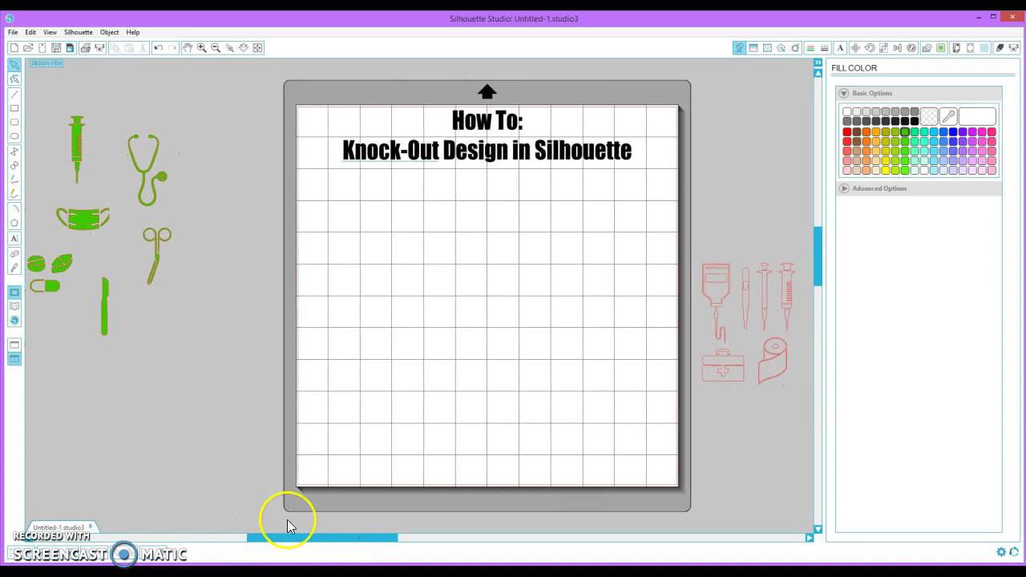
Add the text LIFE on the page and set its font to Impact.
{"action": "left_click", "coordinate": [15, 240]}
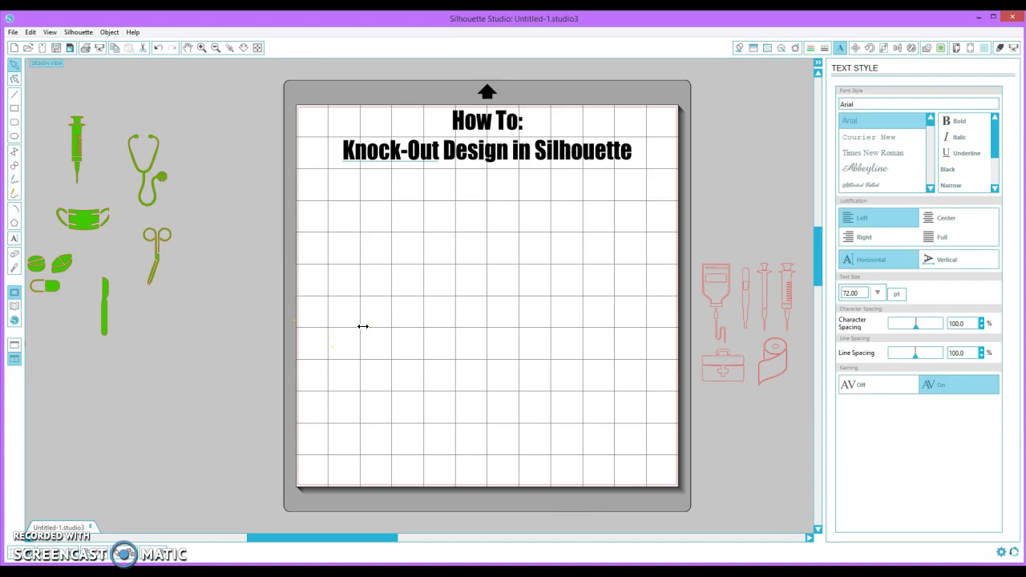
{"action": "left_click", "coordinate": [229, 263]}
{"action": "left_click", "coordinate": [397, 315]}
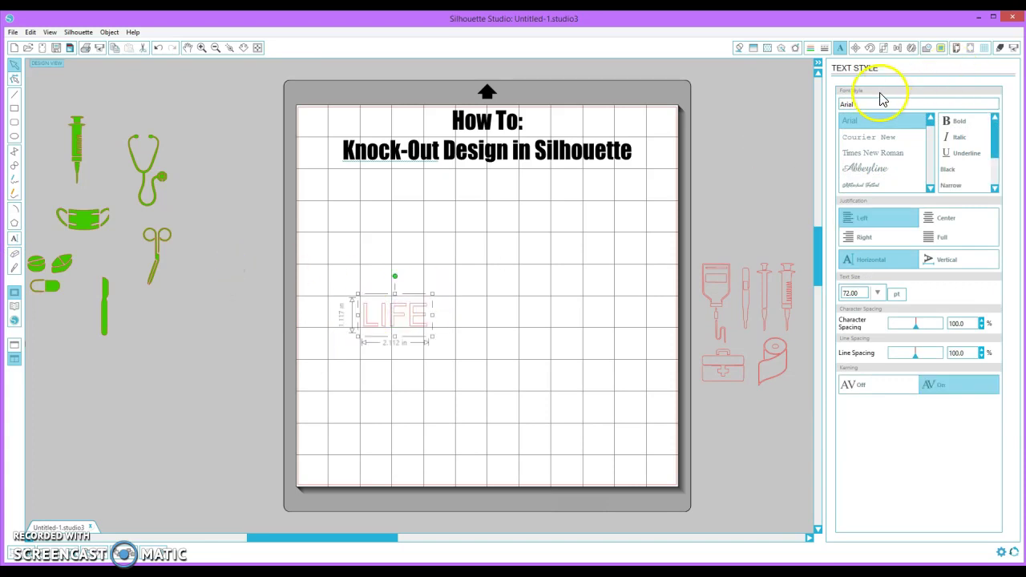
{"action": "type", "text": "IMPACT"}
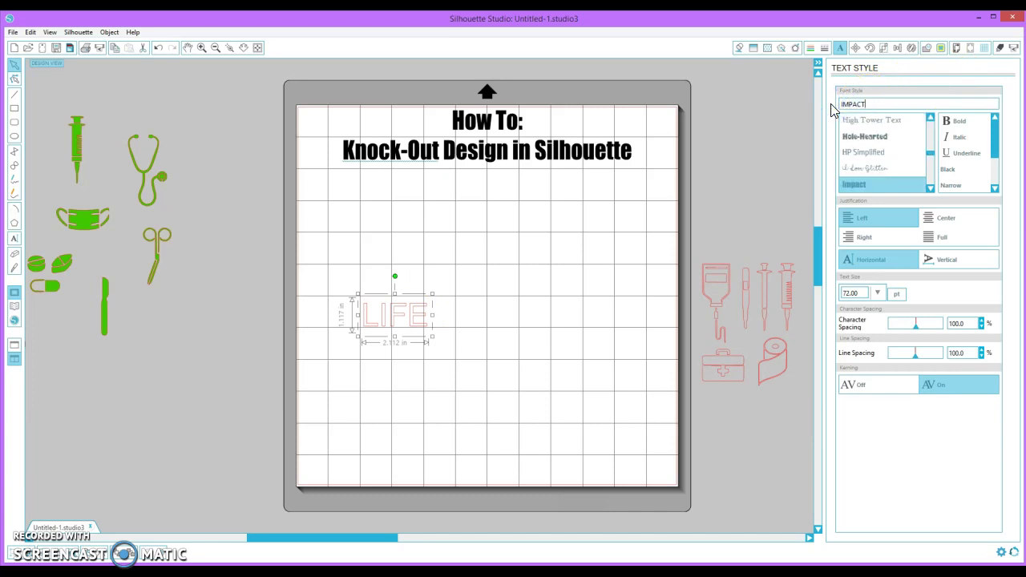
{"action": "key", "text": "Return"}
Enlarge and stretch the LIFE text across the lower page to about 12.1 in wide and 7.8 in tall.
{"action": "left_click_drag", "start_coordinate": [379, 310], "coordinate": [531, 391]}
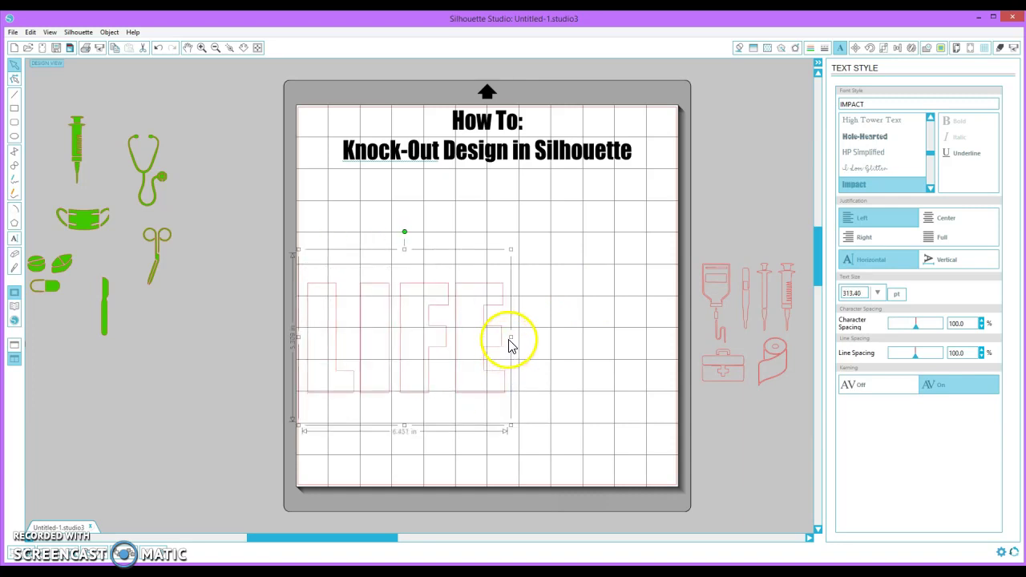
{"action": "left_click_drag", "start_coordinate": [511, 338], "coordinate": [678, 344]}
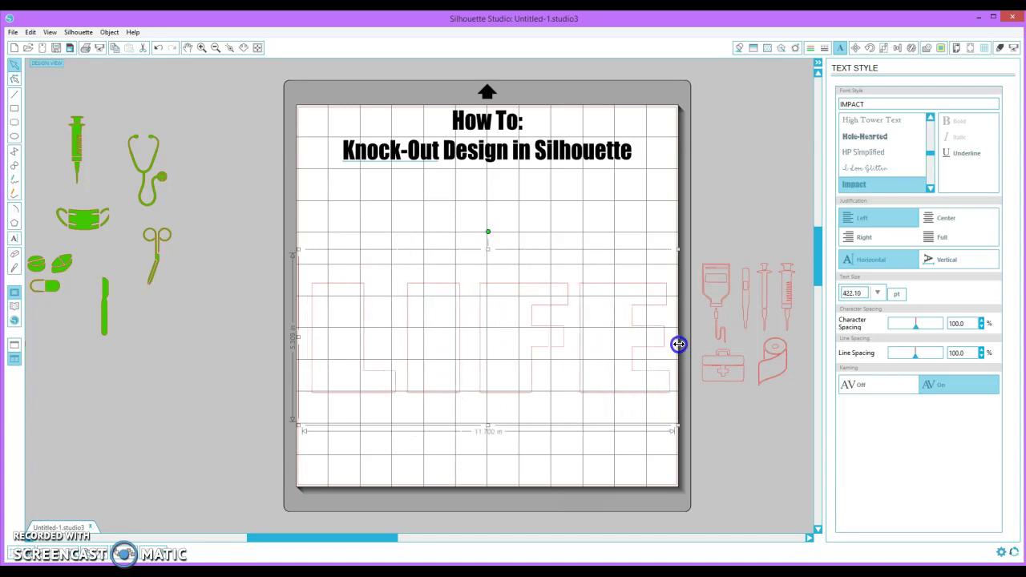
{"action": "left_click_drag", "start_coordinate": [488, 426], "coordinate": [484, 505]}
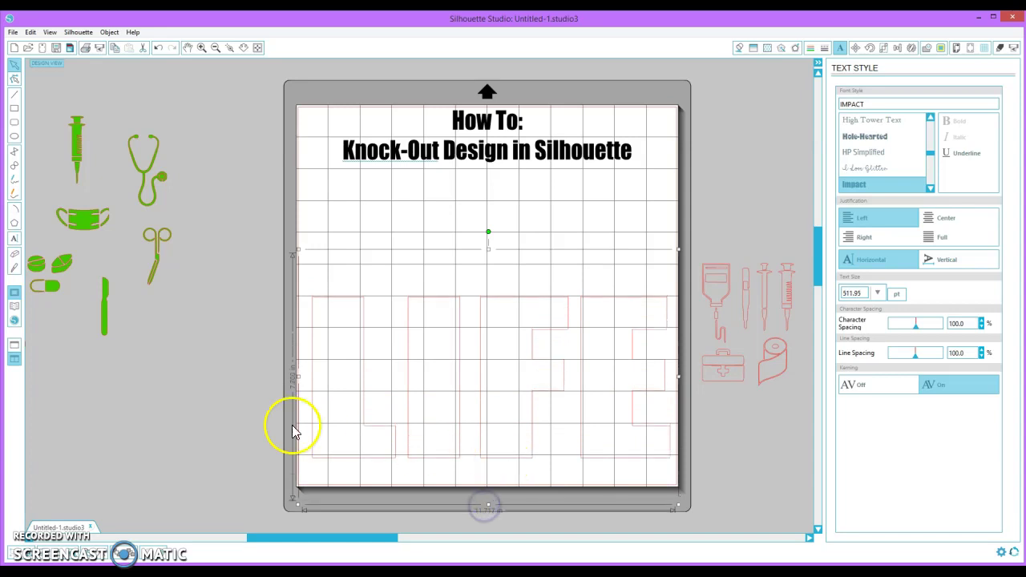
{"action": "left_click", "coordinate": [297, 377]}
{"action": "left_click_drag", "start_coordinate": [297, 377], "coordinate": [286, 382]}
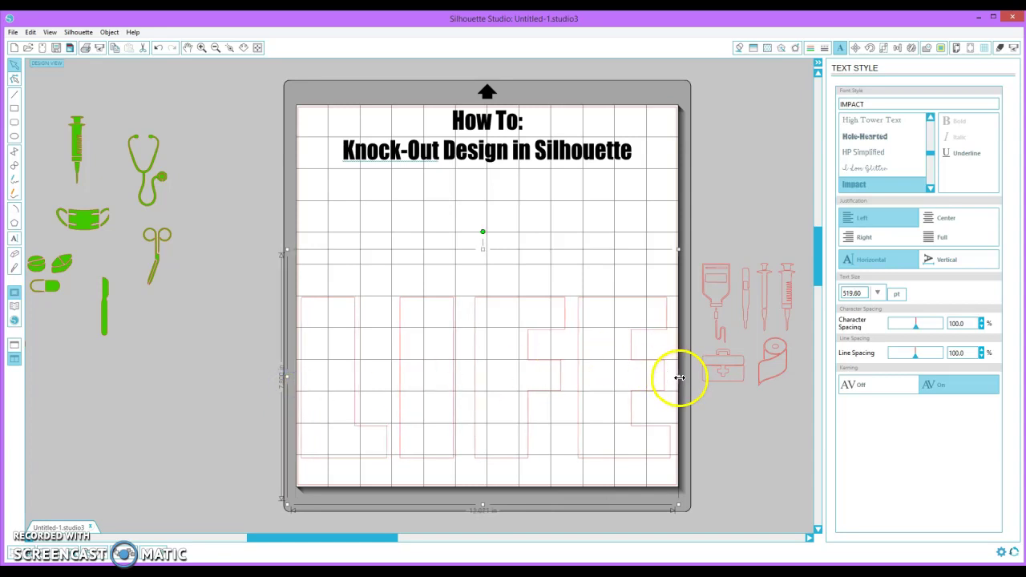
{"action": "left_click_drag", "start_coordinate": [683, 377], "coordinate": [685, 377]}
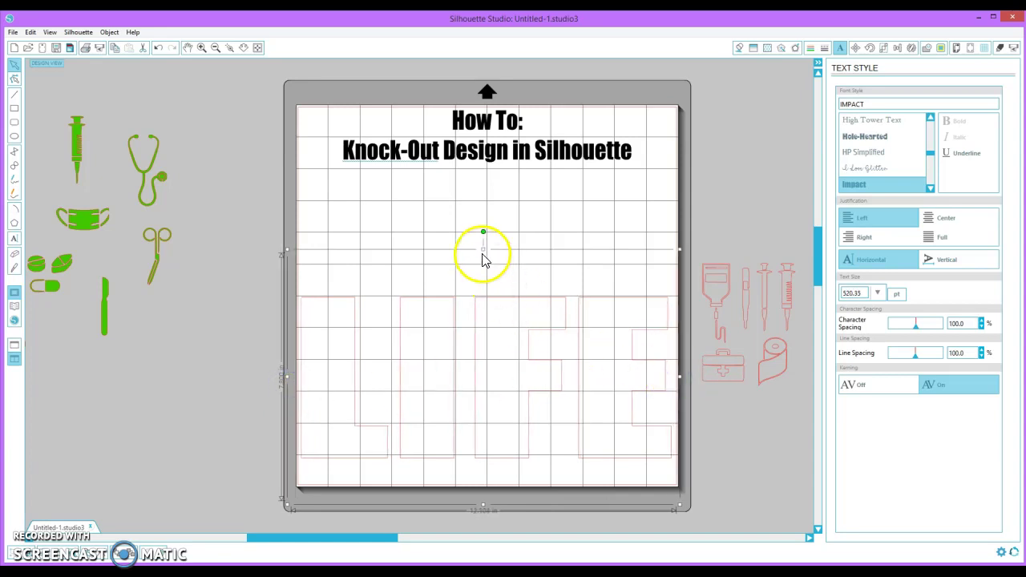
Fill the LIFE text with black and make its outline transparent.
{"action": "left_click", "coordinate": [739, 48]}
{"action": "left_click", "coordinate": [914, 121]}
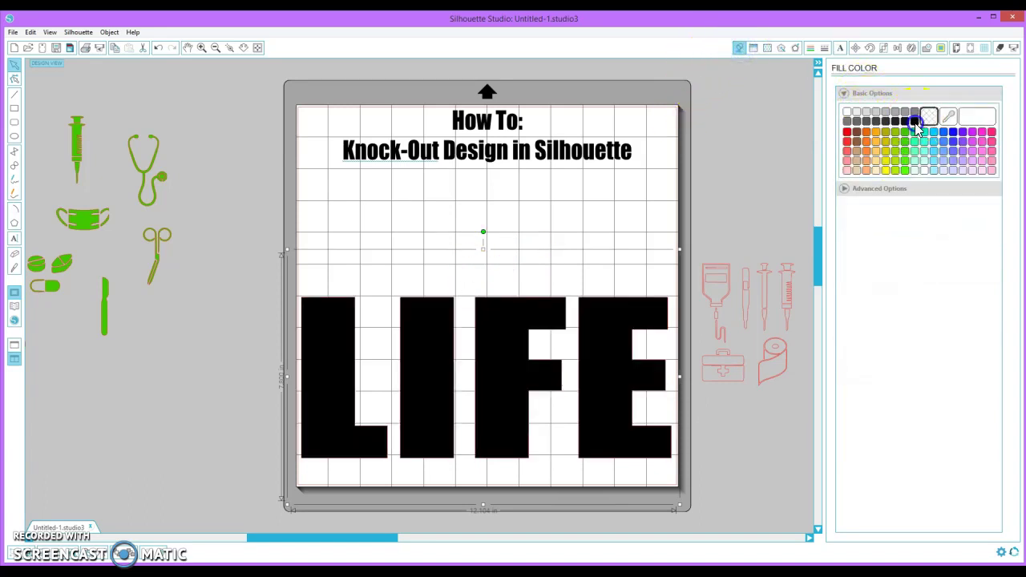
{"action": "left_click", "coordinate": [810, 48]}
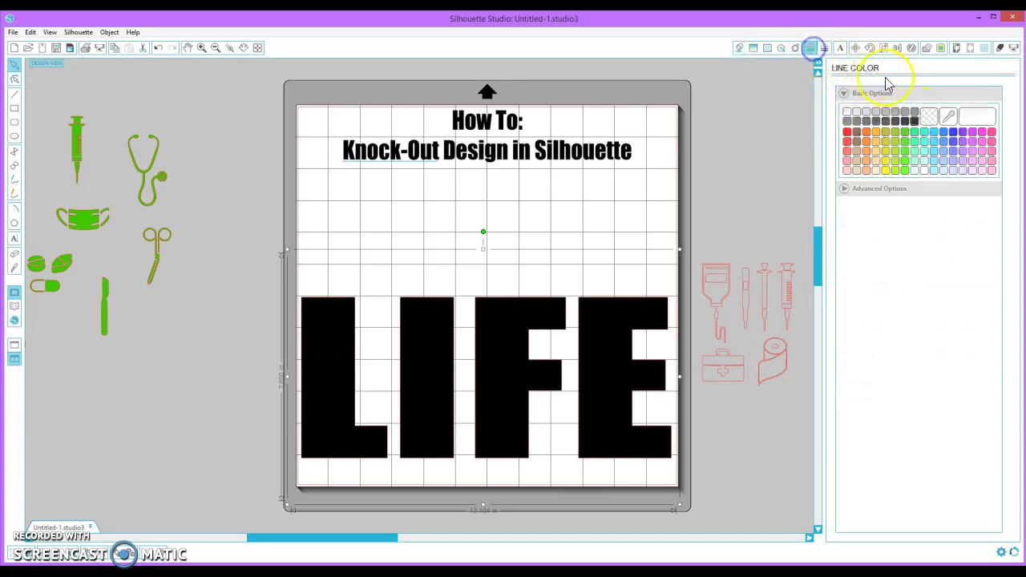
{"action": "left_click", "coordinate": [927, 116]}
Move the LIFE text up below the title and nudge it right to centre it on the page.
{"action": "left_click_drag", "start_coordinate": [508, 336], "coordinate": [509, 303]}
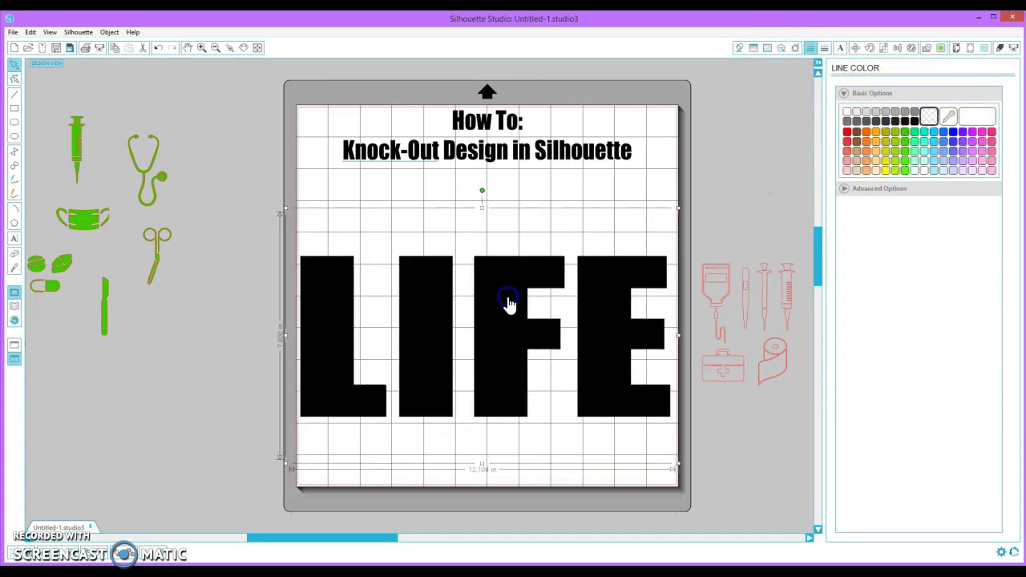
{"action": "key", "text": "Right"}
{"action": "key", "text": "Right"}
{"action": "key", "text": "Right"}
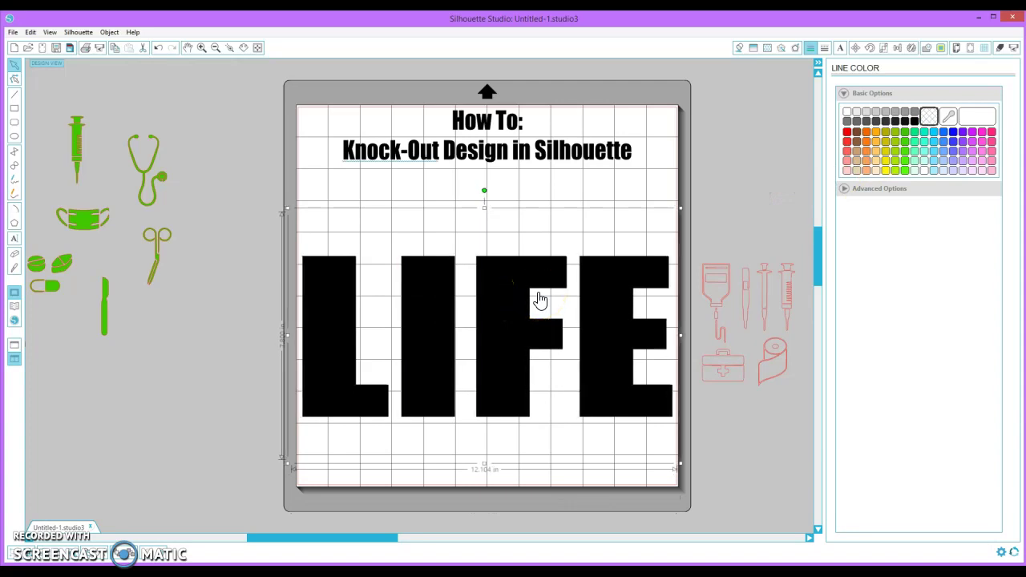
{"action": "left_click", "coordinate": [240, 342]}
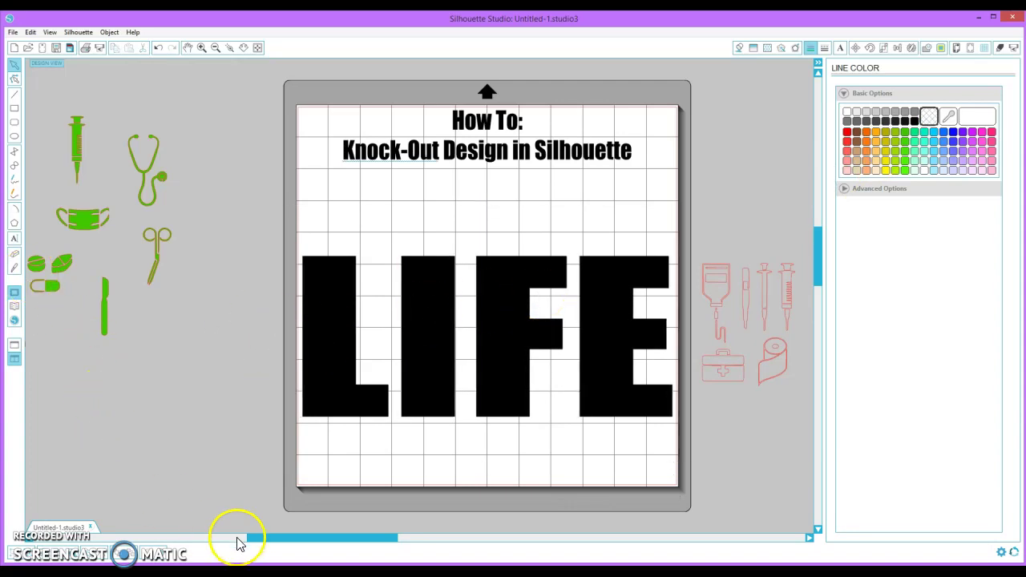
Move all the green medical icons together so they sit close beside the page, next to the LIFE text.
{"action": "left_click_drag", "start_coordinate": [248, 538], "coordinate": [195, 536]}
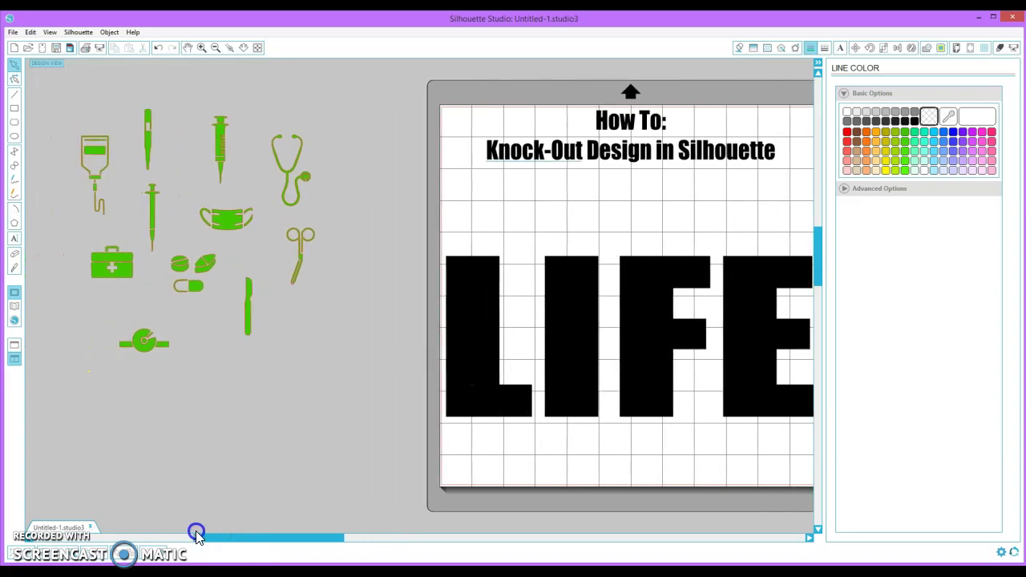
{"action": "left_click_drag", "start_coordinate": [64, 109], "coordinate": [336, 340]}
{"action": "left_click_drag", "start_coordinate": [155, 224], "coordinate": [261, 288]}
{"action": "left_click_drag", "start_coordinate": [236, 538], "coordinate": [285, 544]}
{"action": "left_click", "coordinate": [214, 121]}
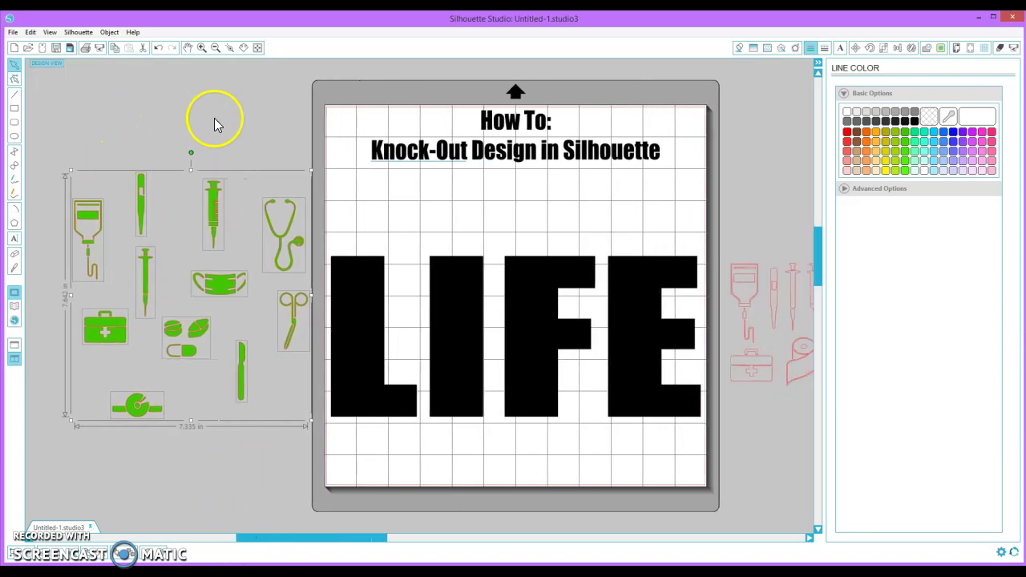
Try to place the pills over the LIFE lettering.
{"action": "left_click", "coordinate": [195, 335]}
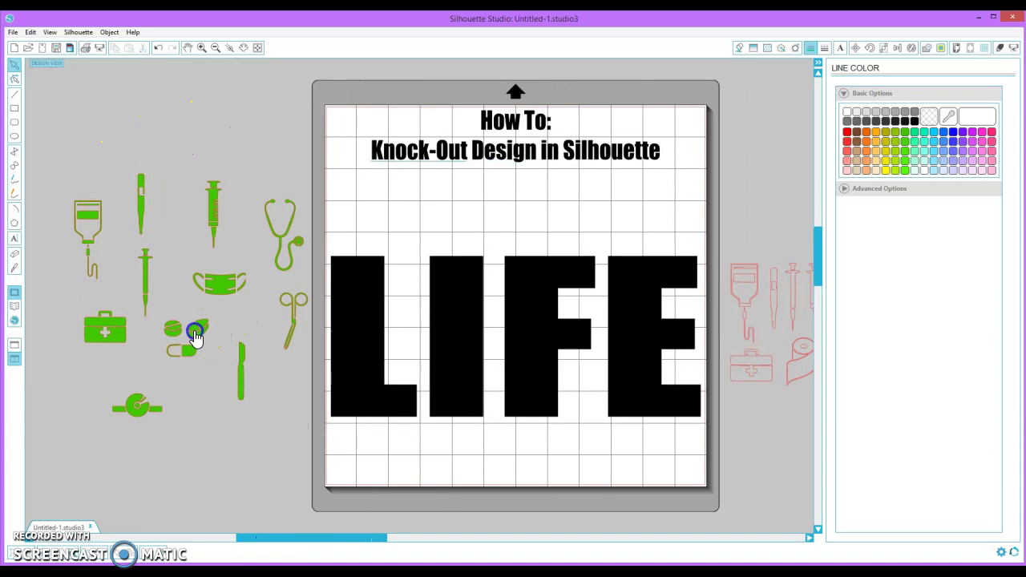
{"action": "left_click_drag", "start_coordinate": [209, 340], "coordinate": [522, 374]}
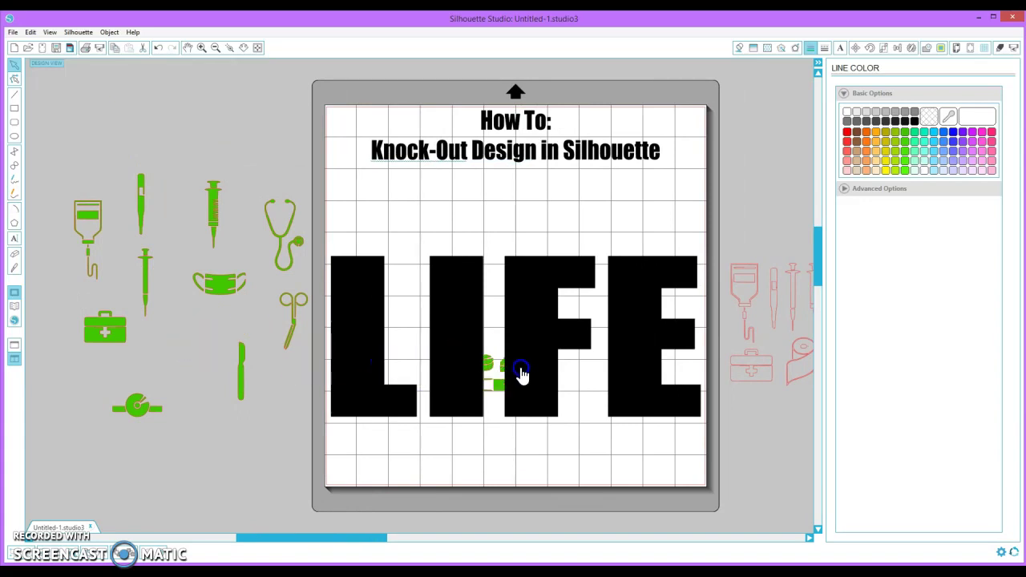
{"action": "left_click", "coordinate": [373, 360]}
{"action": "left_click_drag", "start_coordinate": [374, 358], "coordinate": [249, 327]}
Send the LIFE text to the back, behind the green icons.
{"action": "left_click", "coordinate": [348, 303]}
{"action": "right_click", "coordinate": [347, 305]}
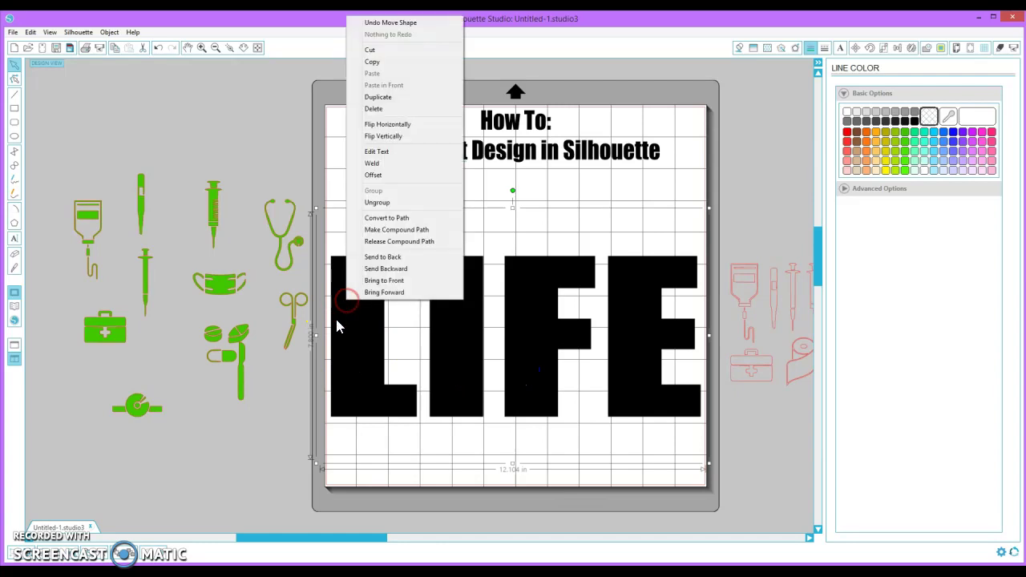
{"action": "left_click", "coordinate": [373, 261]}
Place the pills at the foot of the letter F and the wide syringe upright at the top of its stem.
{"action": "left_click_drag", "start_coordinate": [210, 343], "coordinate": [517, 392]}
{"action": "left_click", "coordinate": [100, 230]}
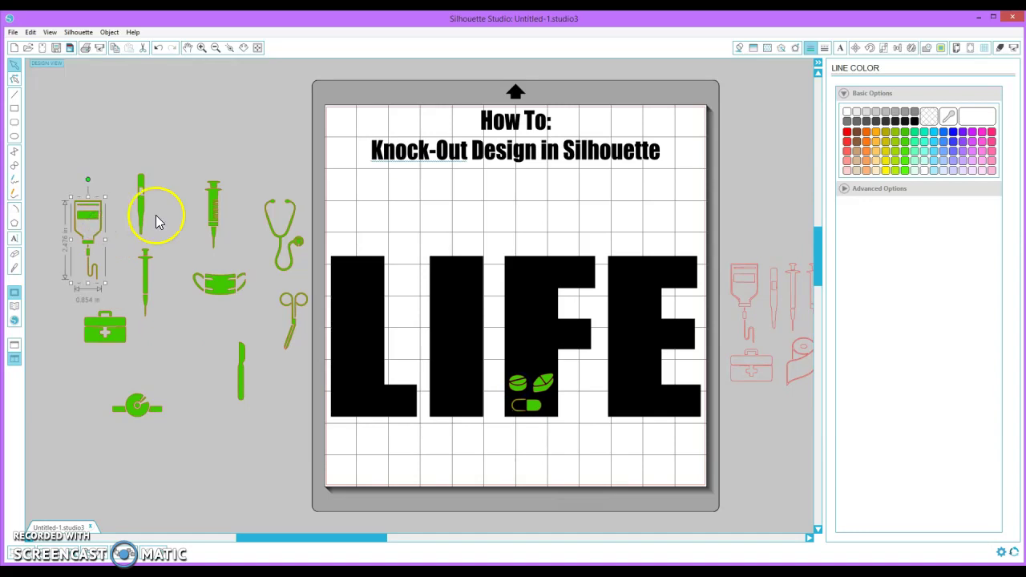
{"action": "left_click", "coordinate": [178, 230]}
{"action": "left_click_drag", "start_coordinate": [215, 222], "coordinate": [520, 311]}
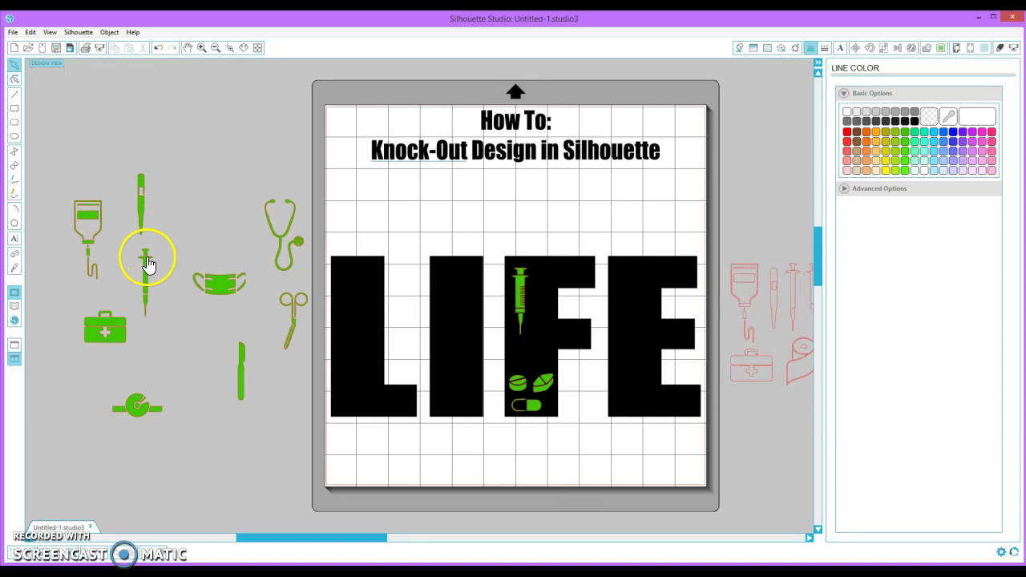
Place the scalpel at the top of the letter L and the thermometer at its base, tilting them diagonally in opposite directions.
{"action": "left_click_drag", "start_coordinate": [240, 369], "coordinate": [350, 294]}
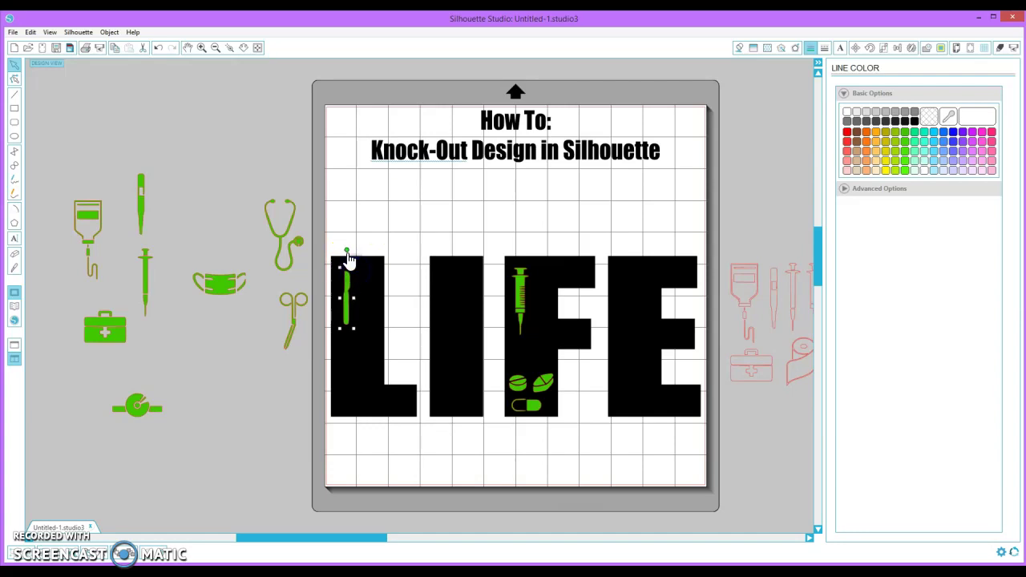
{"action": "left_click_drag", "start_coordinate": [347, 251], "coordinate": [368, 275]}
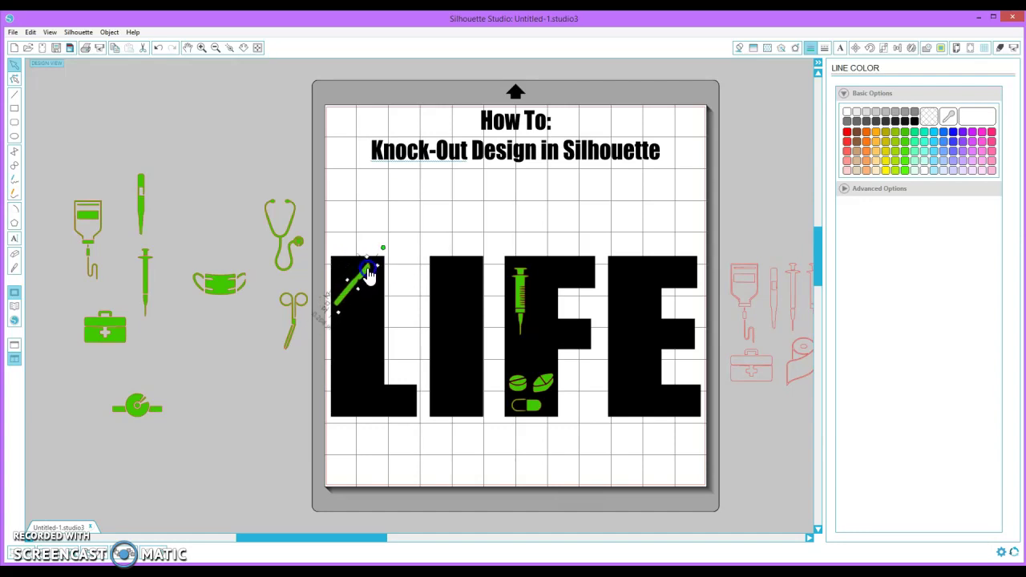
{"action": "left_click", "coordinate": [140, 214]}
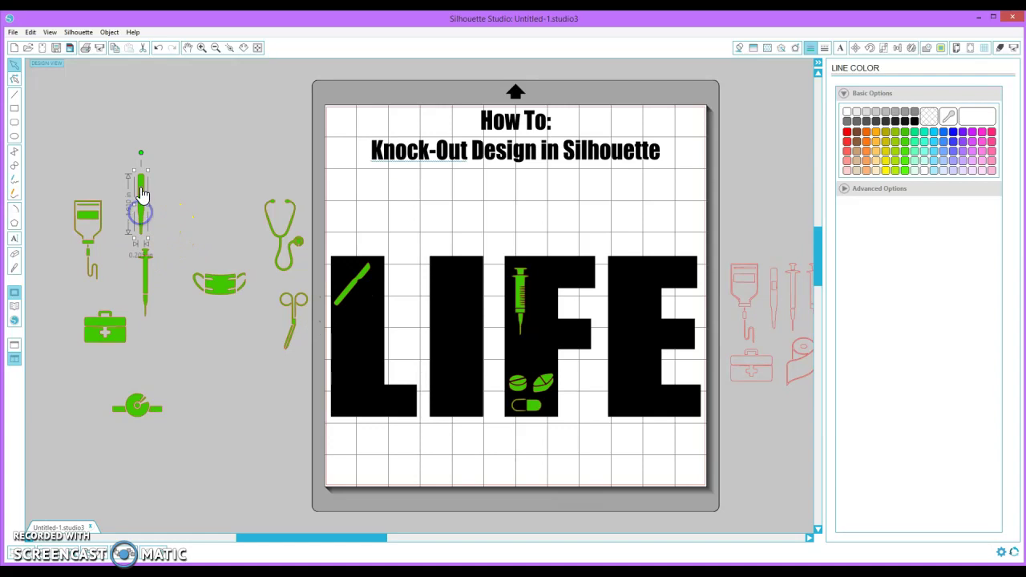
{"action": "left_click_drag", "start_coordinate": [142, 154], "coordinate": [116, 152]}
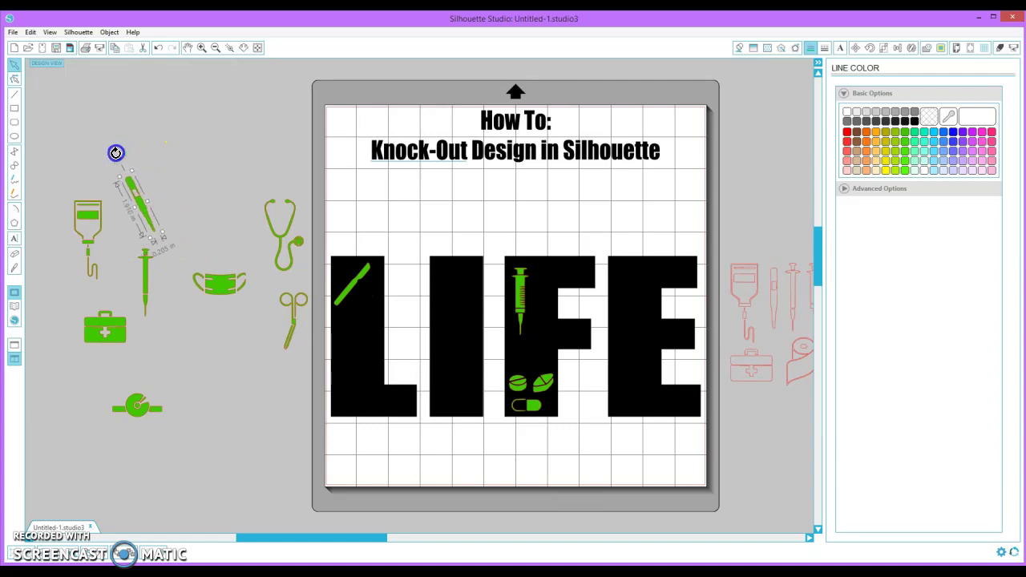
{"action": "left_click_drag", "start_coordinate": [141, 210], "coordinate": [352, 396]}
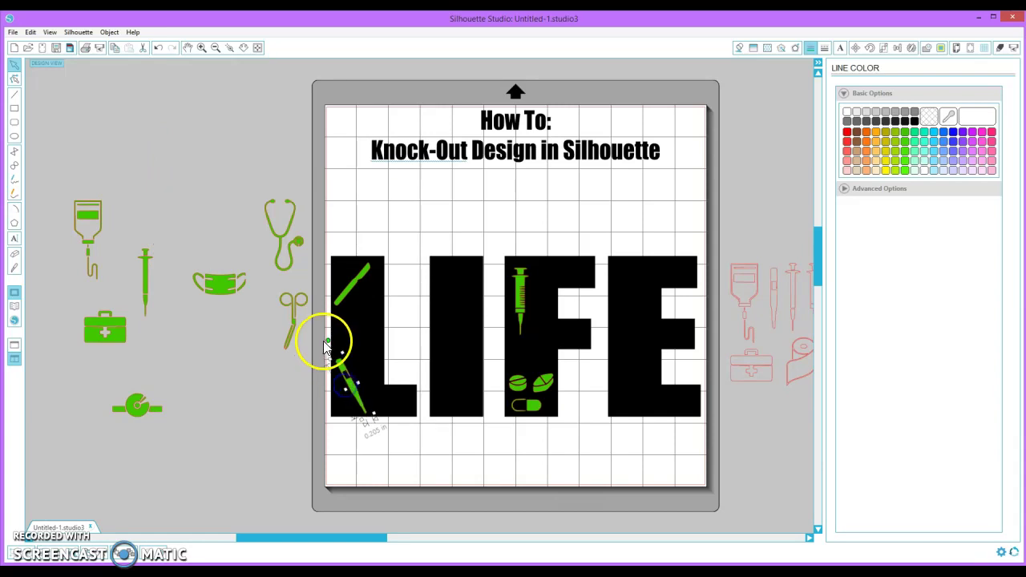
{"action": "left_click_drag", "start_coordinate": [327, 342], "coordinate": [320, 347]}
Place the head mirror on the letter L between the scalpel and the thermometer.
{"action": "left_click", "coordinate": [129, 412]}
{"action": "left_click_drag", "start_coordinate": [113, 405], "coordinate": [376, 344]}
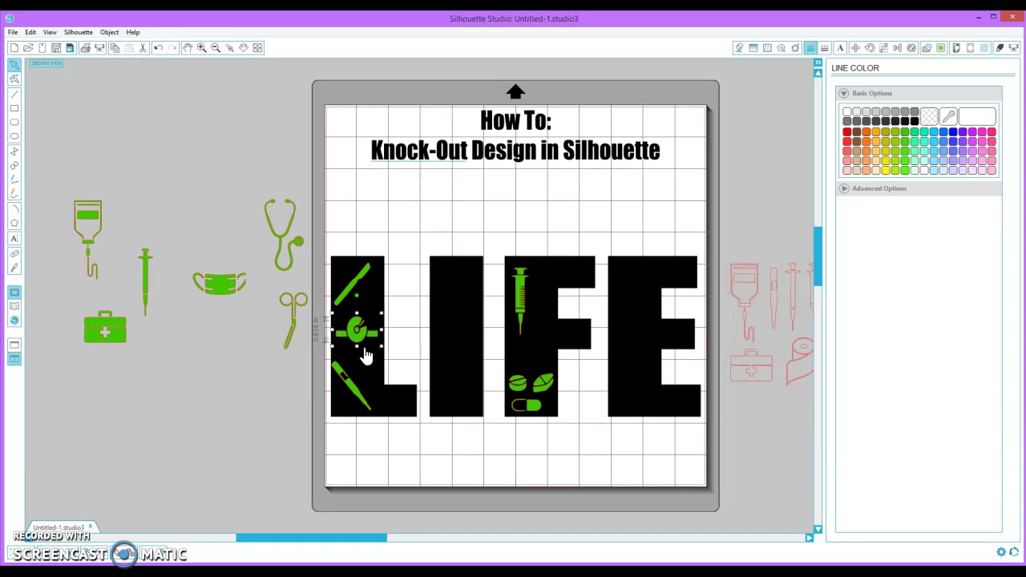
{"action": "left_click", "coordinate": [261, 361]}
Place the stethoscope on the upper part of the letter I and the first-aid kit beneath it, adjusting their spacing.
{"action": "left_click_drag", "start_coordinate": [287, 243], "coordinate": [458, 307]}
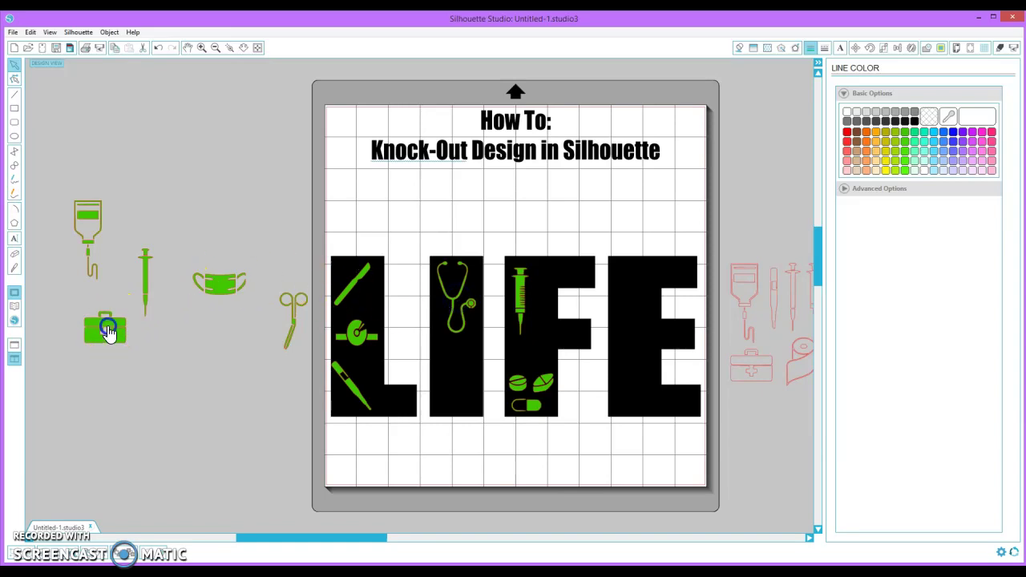
{"action": "left_click_drag", "start_coordinate": [103, 328], "coordinate": [122, 349]}
{"action": "left_click", "coordinate": [253, 391]}
{"action": "left_click_drag", "start_coordinate": [253, 391], "coordinate": [457, 386]}
{"action": "left_click", "coordinate": [455, 307]}
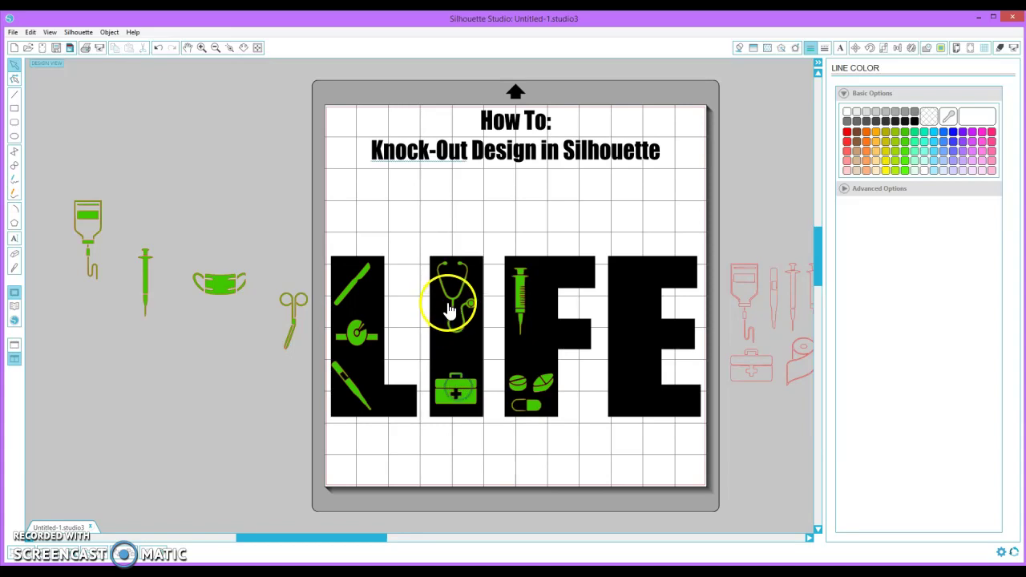
{"action": "left_click", "coordinate": [455, 335]}
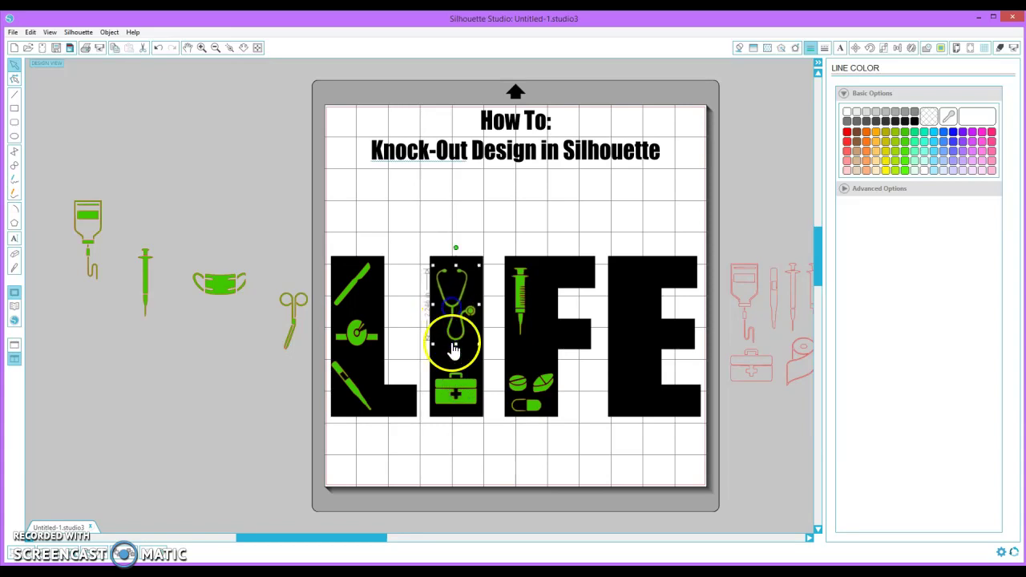
{"action": "left_click_drag", "start_coordinate": [457, 387], "coordinate": [455, 382]}
Place the IV bag on the upper stem of the letter E and enlarge it to about 2.8 in tall.
{"action": "left_click_drag", "start_coordinate": [77, 224], "coordinate": [633, 304]}
{"action": "left_click", "coordinate": [625, 276]}
{"action": "left_click", "coordinate": [646, 327]}
{"action": "left_click_drag", "start_coordinate": [648, 345], "coordinate": [658, 350]}
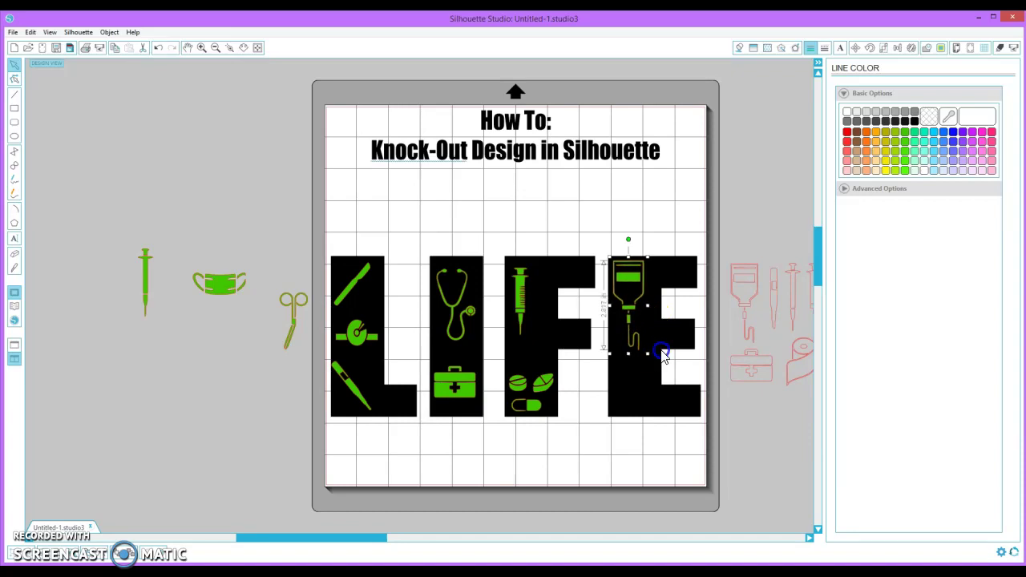
Place the face mask on the lower arm of the E and the scissors, tilted clockwise, at the base of its stem.
{"action": "left_click", "coordinate": [242, 315]}
{"action": "left_click_drag", "start_coordinate": [224, 291], "coordinate": [666, 407]}
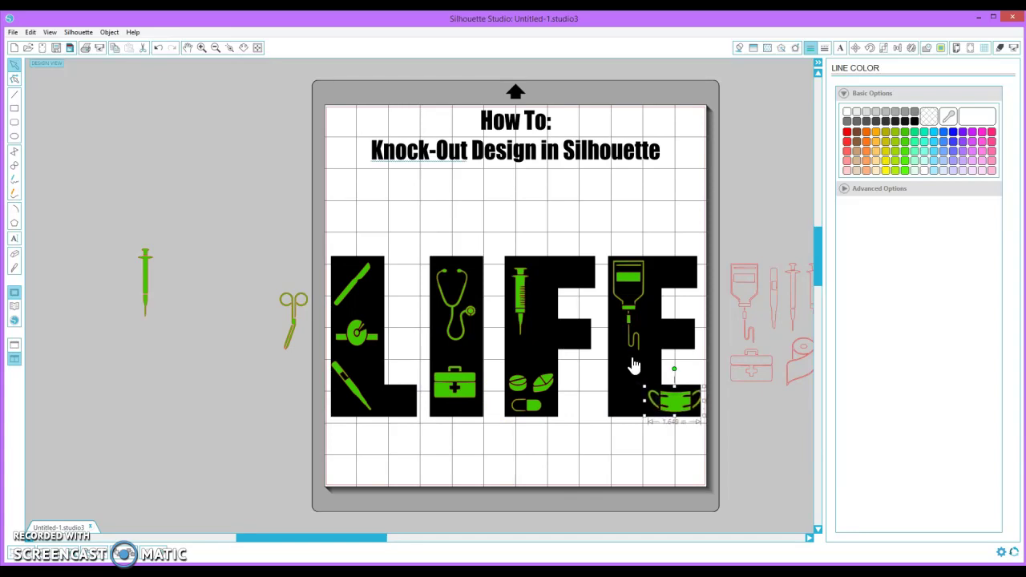
{"action": "left_click", "coordinate": [245, 234]}
{"action": "left_click_drag", "start_coordinate": [291, 320], "coordinate": [627, 369]}
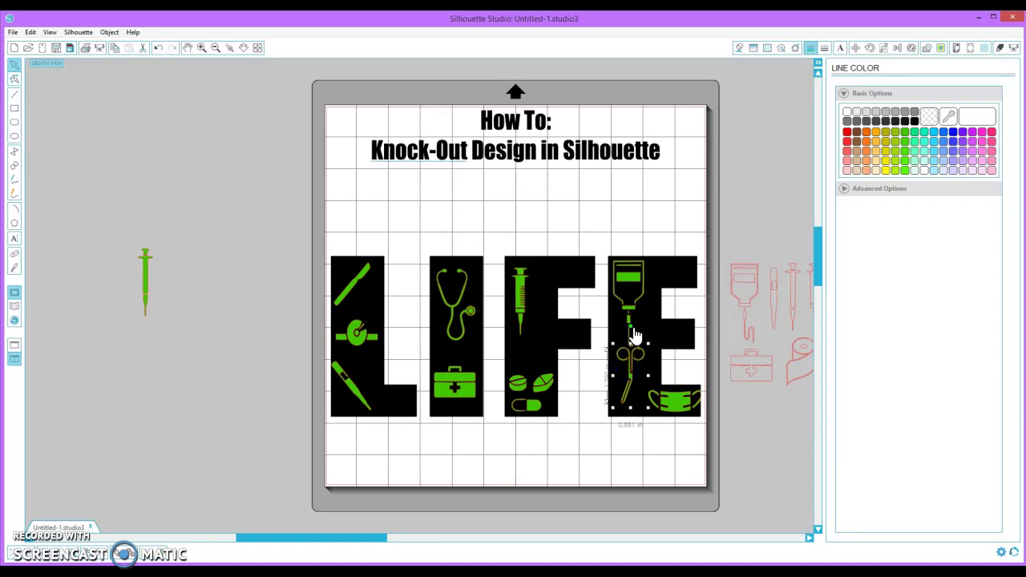
{"action": "left_click_drag", "start_coordinate": [644, 333], "coordinate": [654, 337]}
{"action": "left_click_drag", "start_coordinate": [633, 375], "coordinate": [635, 390]}
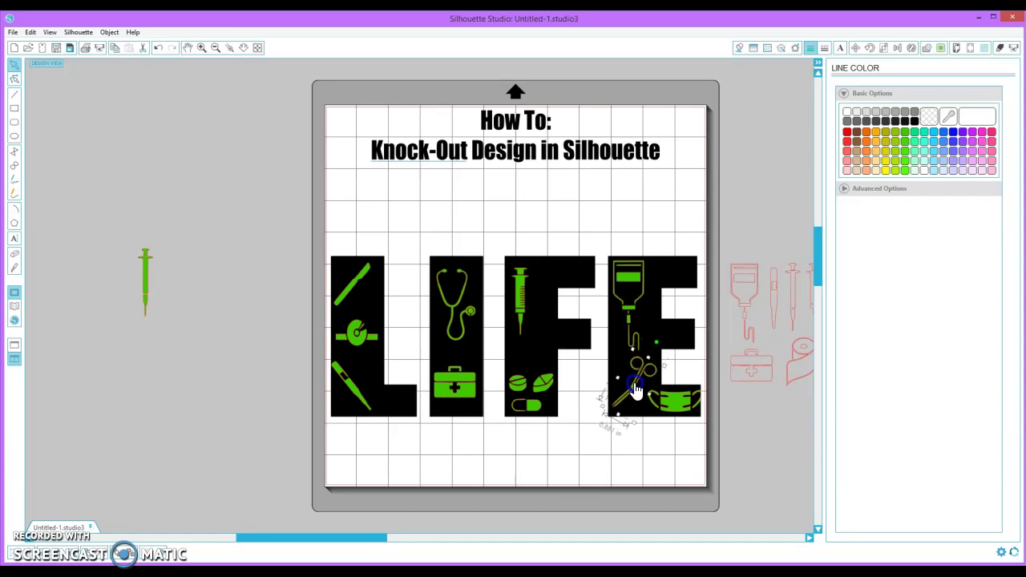
Tilt the slim syringe clockwise and place it on the letter F between the wide syringe and the pills.
{"action": "left_click", "coordinate": [145, 267]}
{"action": "left_click_drag", "start_coordinate": [146, 228], "coordinate": [163, 231]}
{"action": "left_click_drag", "start_coordinate": [155, 273], "coordinate": [548, 331]}
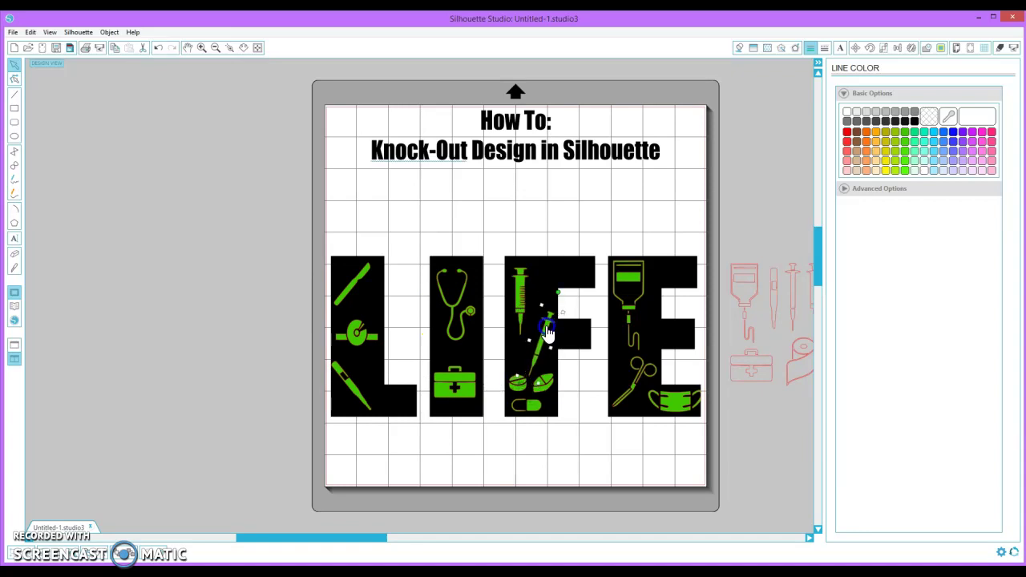
{"action": "left_click", "coordinate": [519, 295]}
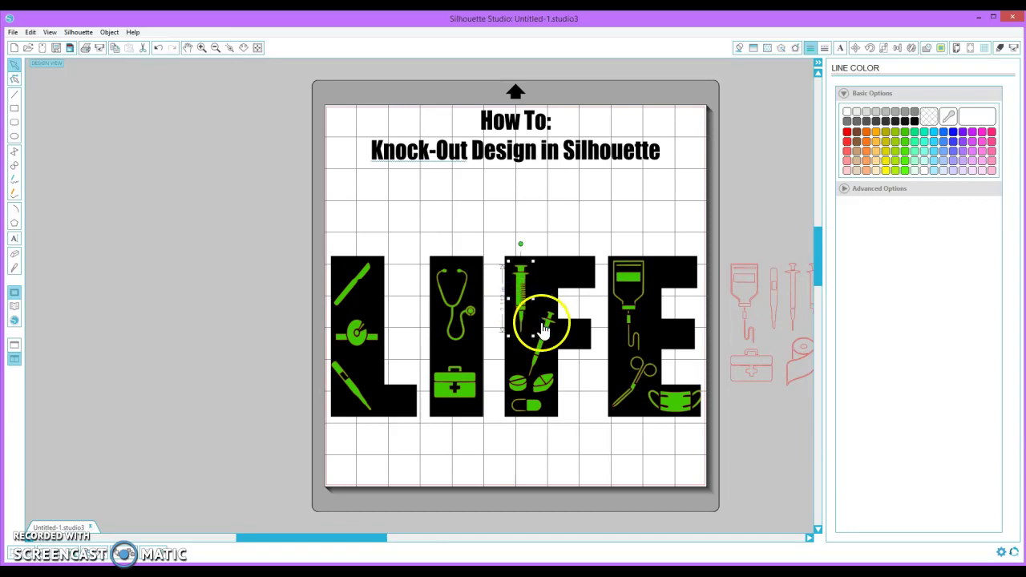
Lay the wide syringe horizontally along the top arm of the F and stand the slim syringe upright on the stem beneath it.
{"action": "left_click_drag", "start_coordinate": [521, 242], "coordinate": [543, 271]}
{"action": "left_click", "coordinate": [543, 318]}
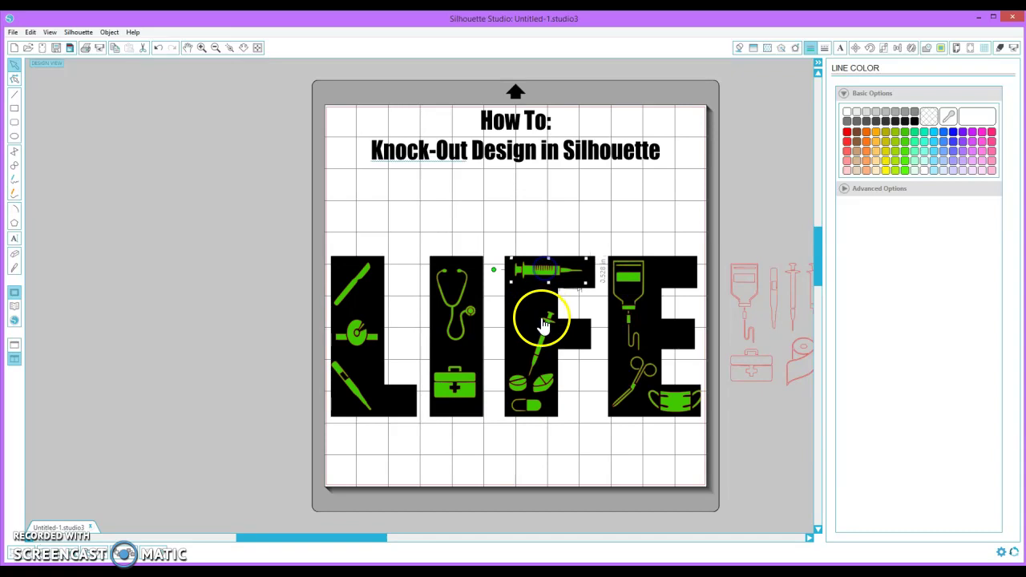
{"action": "left_click", "coordinate": [550, 318]}
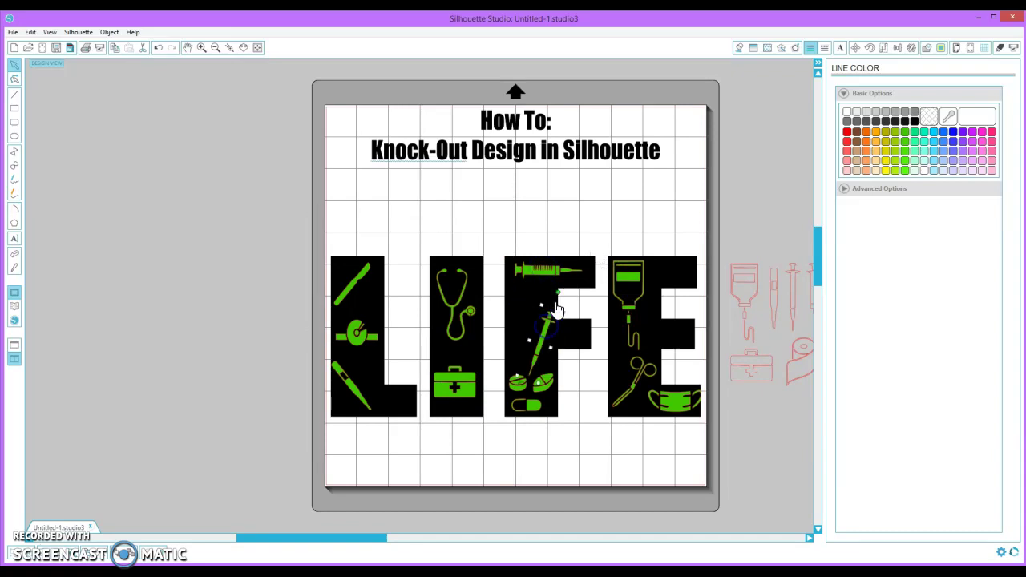
{"action": "left_click_drag", "start_coordinate": [558, 292], "coordinate": [537, 292]}
{"action": "mouse_move", "coordinate": [542, 328]}
{"action": "left_mouse_down"}
{"action": "mouse_move", "coordinate": [527, 315]}
{"action": "mouse_move", "coordinate": [542, 365]}
{"action": "mouse_move", "coordinate": [542, 322]}
{"action": "left_mouse_up"}
{"action": "left_click", "coordinate": [295, 199]}
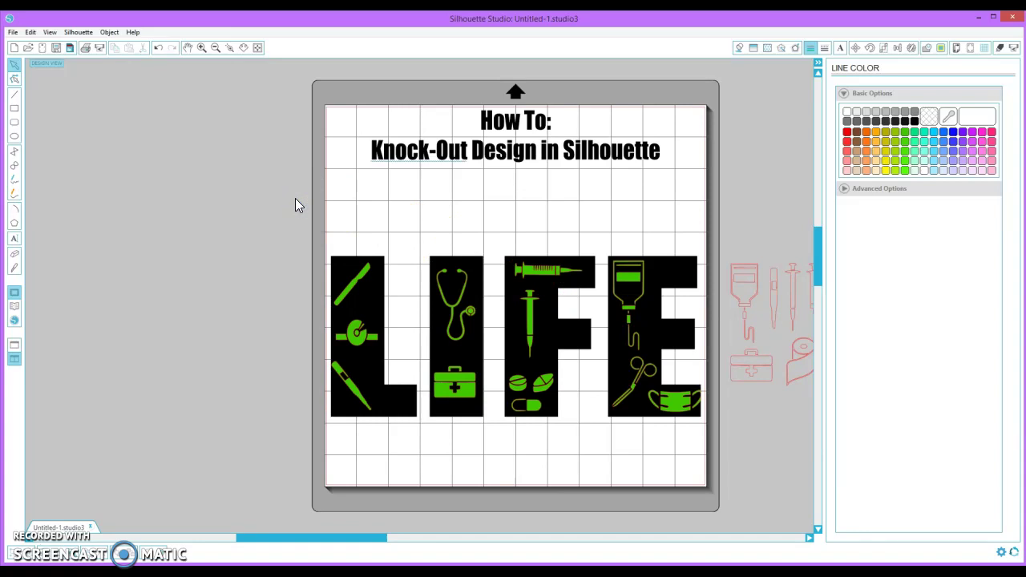
Select the word LIFE together with all its icons and subtract the icons from the letters.
{"action": "left_click", "coordinate": [172, 205]}
{"action": "left_click_drag", "start_coordinate": [365, 221], "coordinate": [645, 311]}
{"action": "left_click_drag", "start_coordinate": [691, 399], "coordinate": [700, 417]}
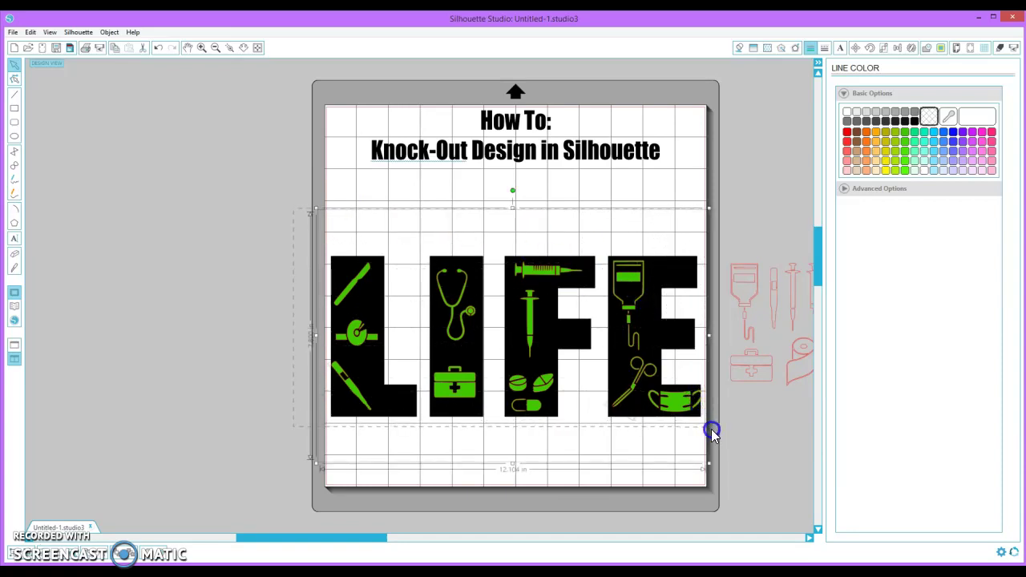
{"action": "left_click_drag", "start_coordinate": [711, 428], "coordinate": [709, 427]}
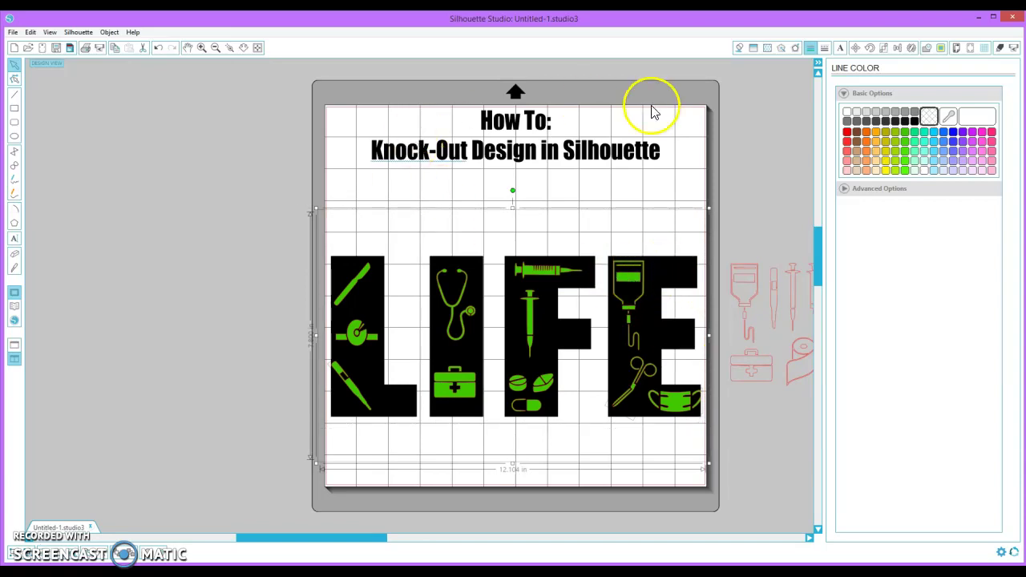
{"action": "left_click", "coordinate": [928, 49]}
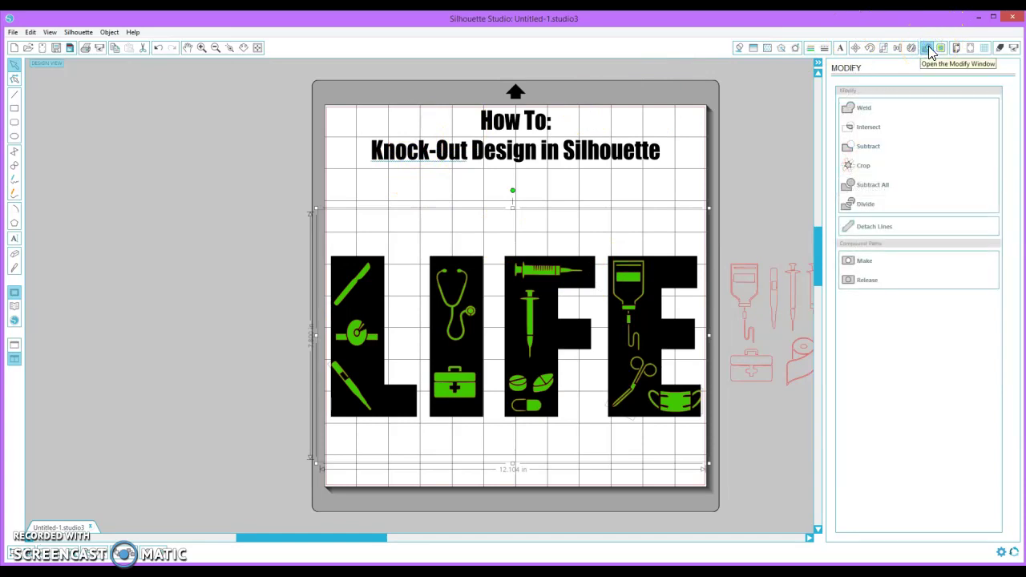
{"action": "left_click", "coordinate": [865, 153]}
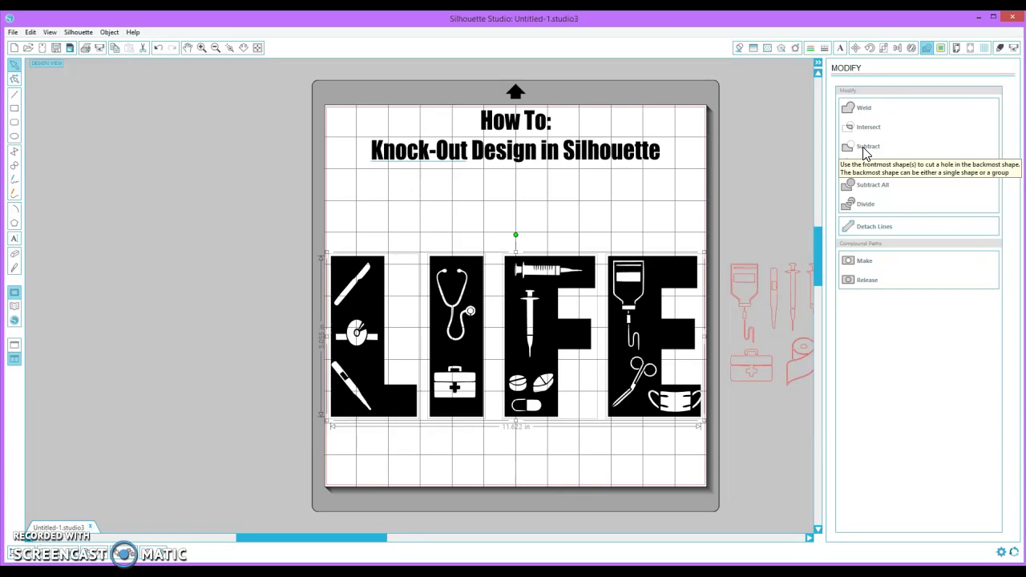
Group the knocked-out LIFE pieces and shift the group down the page by about one grid square.
{"action": "left_click", "coordinate": [109, 33]}
{"action": "left_click", "coordinate": [119, 175]}
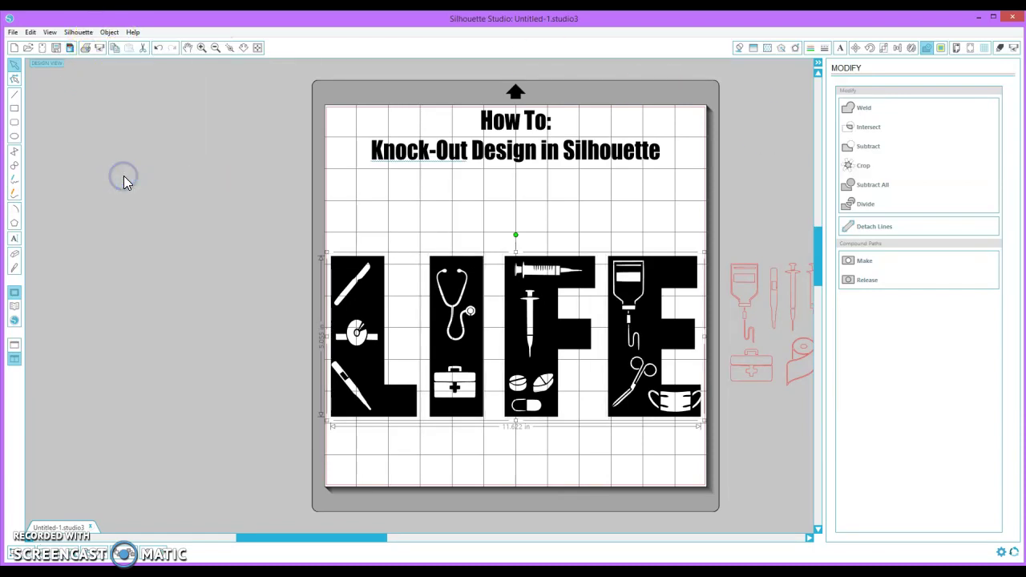
{"action": "left_click", "coordinate": [191, 177]}
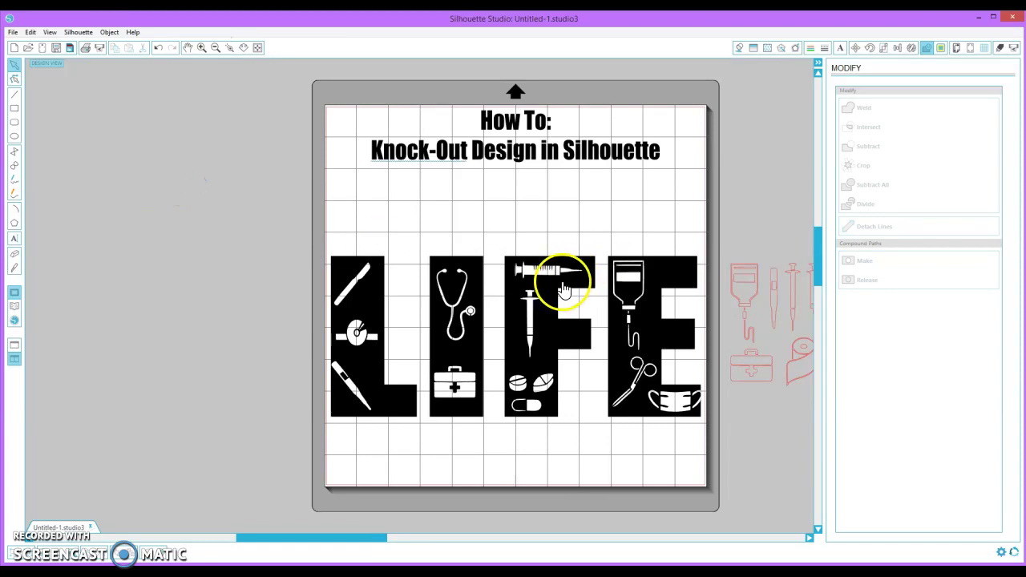
{"action": "left_click_drag", "start_coordinate": [556, 296], "coordinate": [556, 329]}
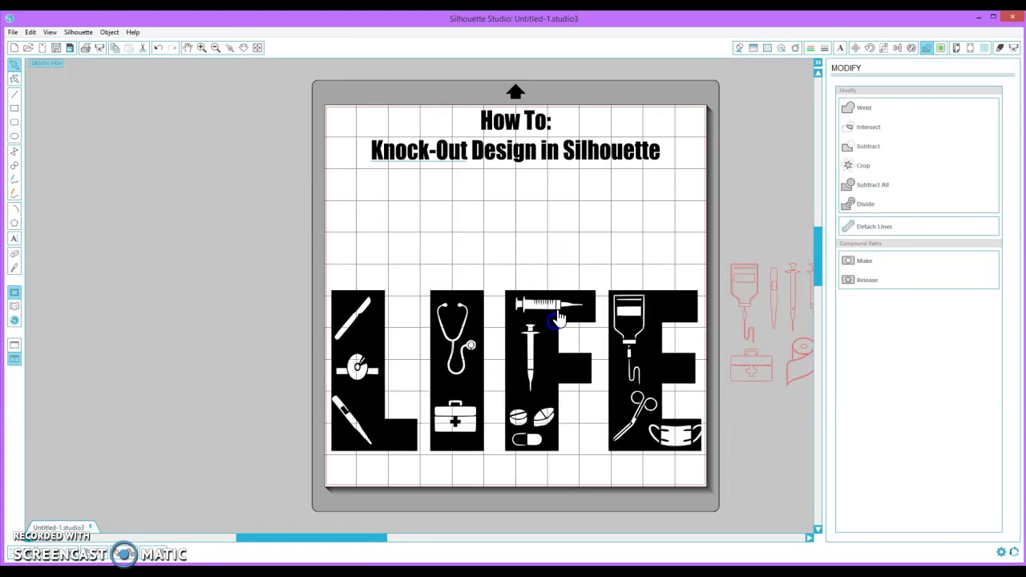
Add the text "Nurse" in the empty area beside the page.
{"action": "left_click", "coordinate": [13, 239]}
{"action": "left_click", "coordinate": [155, 223]}
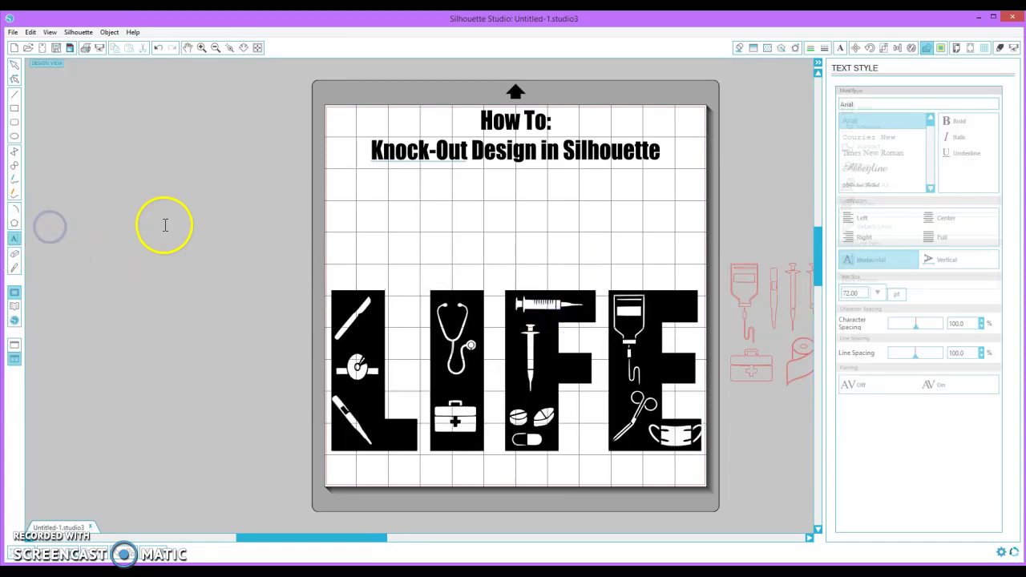
{"action": "type", "text": "Nurse"}
{"action": "left_click", "coordinate": [198, 206]}
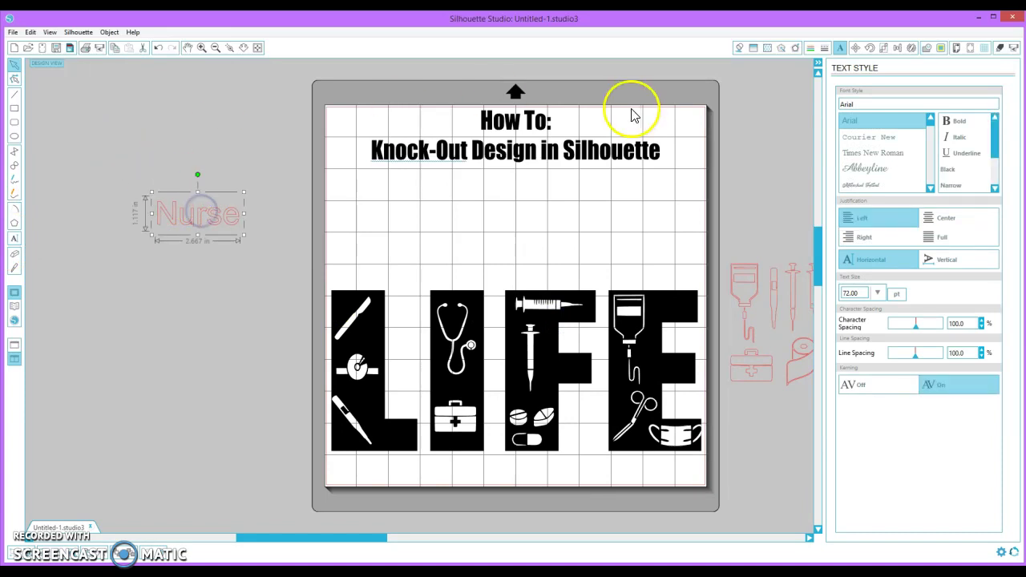
Set the font of the word Nurse to Amontilladios.
{"action": "left_click", "coordinate": [931, 189]}
{"action": "left_click", "coordinate": [932, 188]}
{"action": "left_click", "coordinate": [932, 188]}
{"action": "left_click", "coordinate": [933, 188]}
{"action": "left_click", "coordinate": [932, 188]}
{"action": "left_click", "coordinate": [933, 189]}
{"action": "left_click", "coordinate": [932, 189]}
{"action": "left_click", "coordinate": [933, 189]}
{"action": "left_click", "coordinate": [933, 188]}
{"action": "left_click", "coordinate": [933, 188]}
{"action": "left_click", "coordinate": [861, 158]}
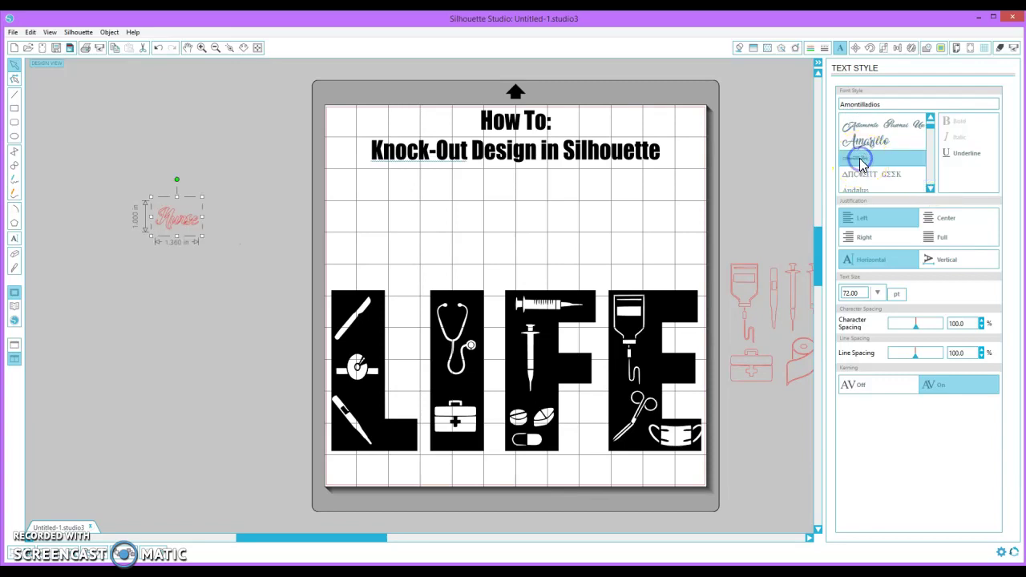
Enlarge the word Nurse to about 7.7 in wide and 3.8 in tall, keeping it clear above LIFE.
{"action": "left_click_drag", "start_coordinate": [202, 242], "coordinate": [406, 253]}
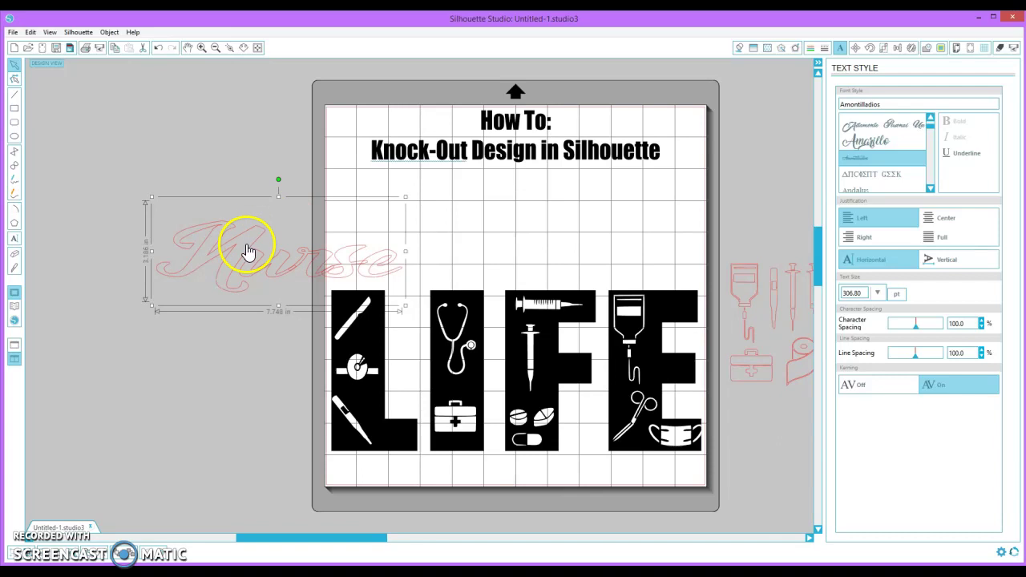
{"action": "left_click_drag", "start_coordinate": [249, 251], "coordinate": [234, 230]}
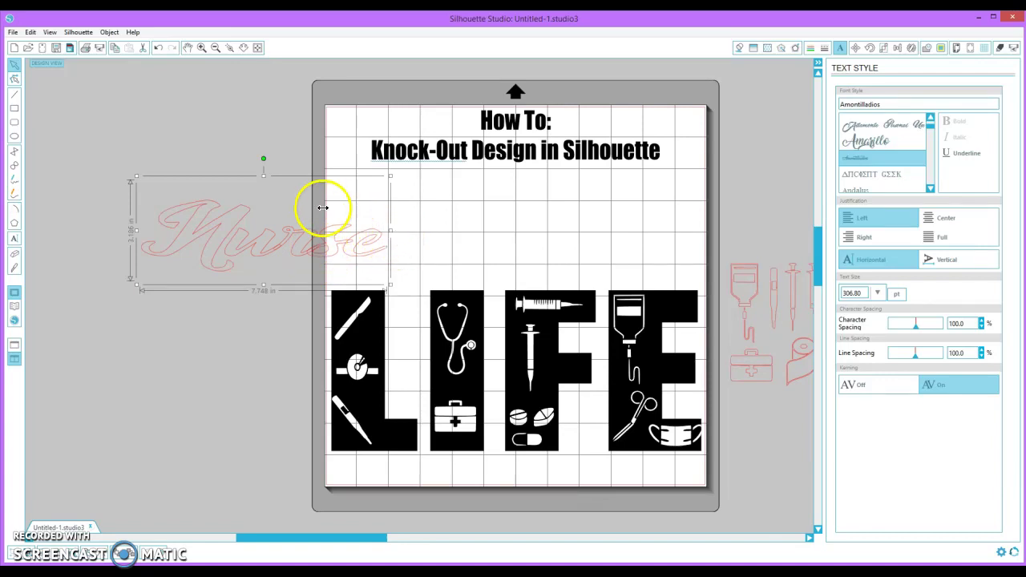
{"action": "left_click_drag", "start_coordinate": [264, 178], "coordinate": [265, 157]}
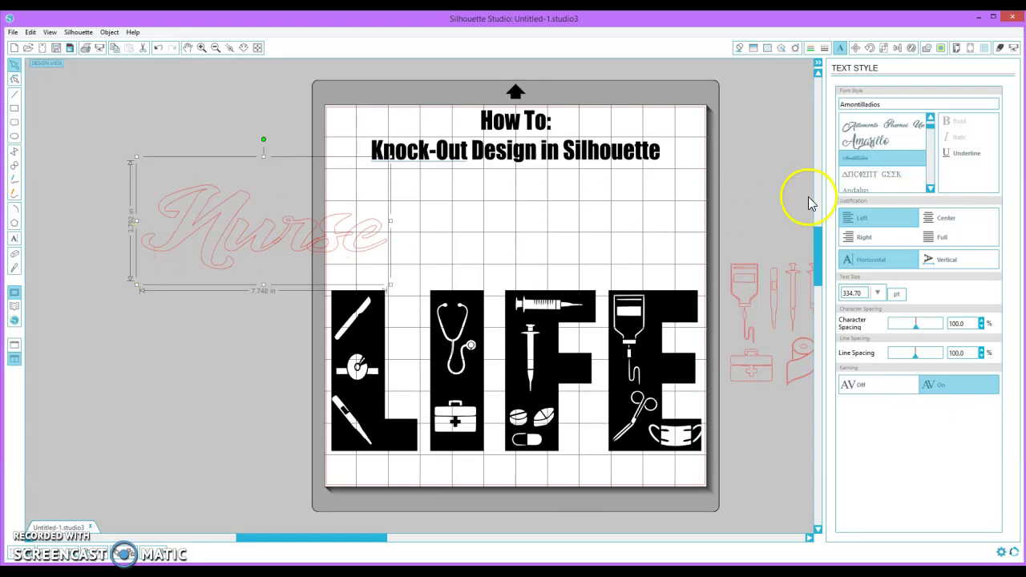
Weld the overlapping letters of Nurse and group the result.
{"action": "left_click", "coordinate": [927, 48]}
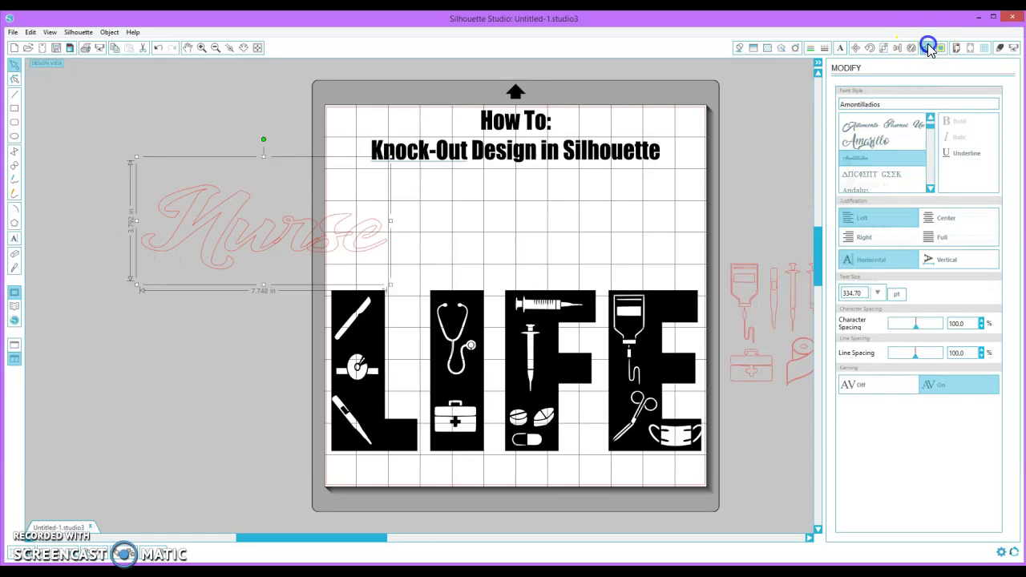
{"action": "left_click", "coordinate": [860, 109]}
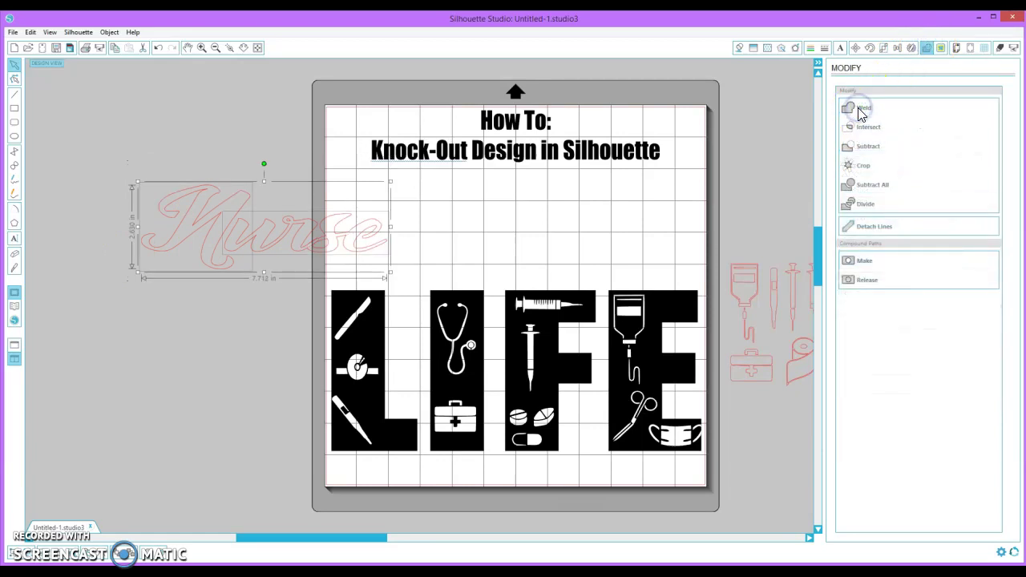
{"action": "left_click", "coordinate": [109, 32]}
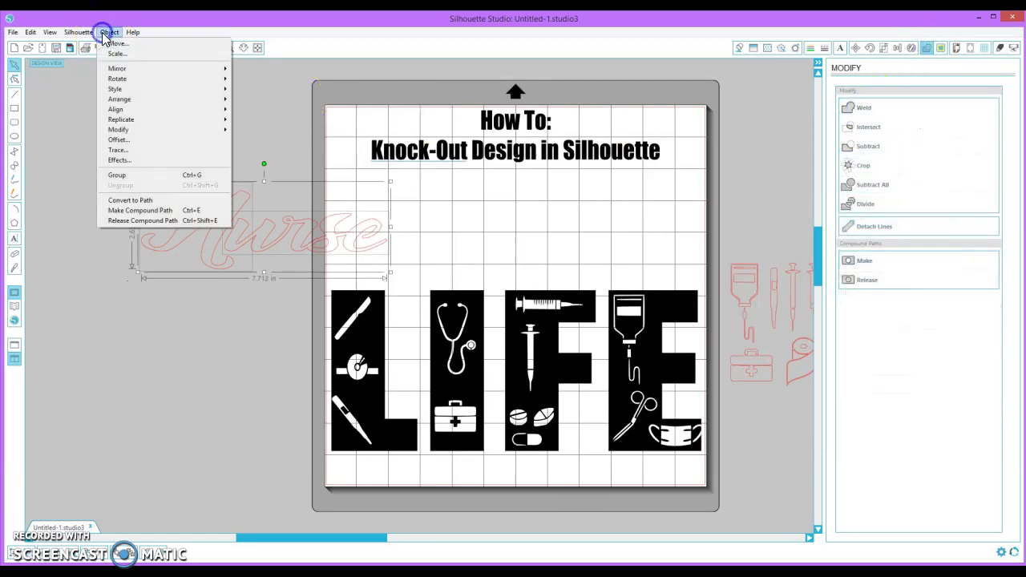
{"action": "left_click", "coordinate": [119, 175]}
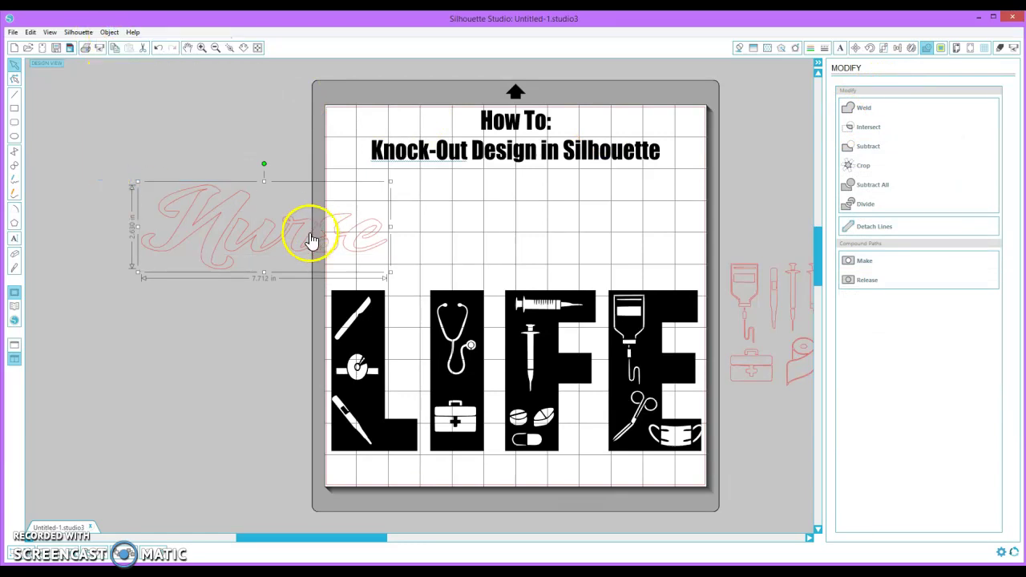
Fill Nurse with red and place it, slightly flattened, just above LIFE with the tail of its N overlapping the I.
{"action": "left_click", "coordinate": [738, 48]}
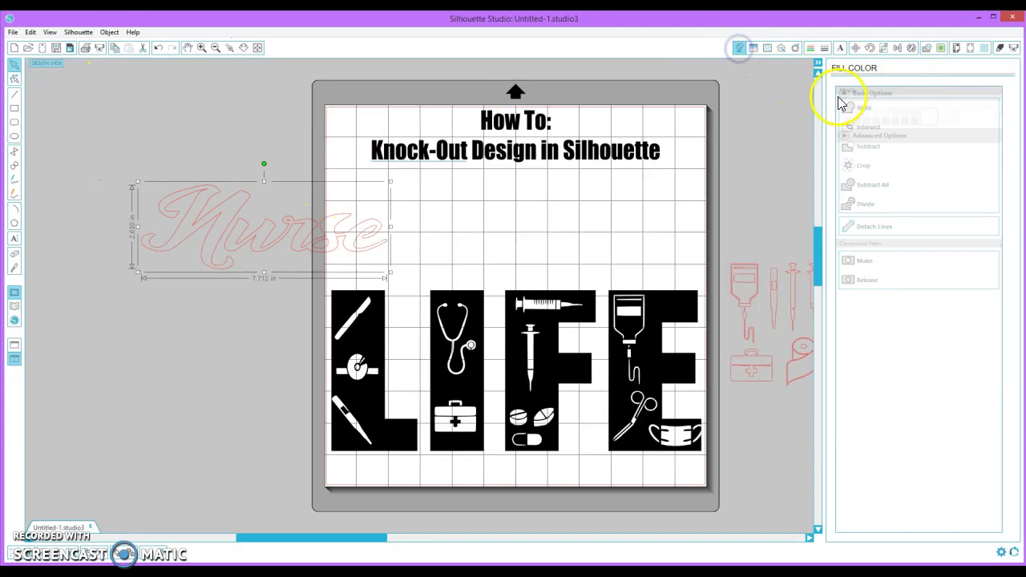
{"action": "left_click", "coordinate": [846, 131]}
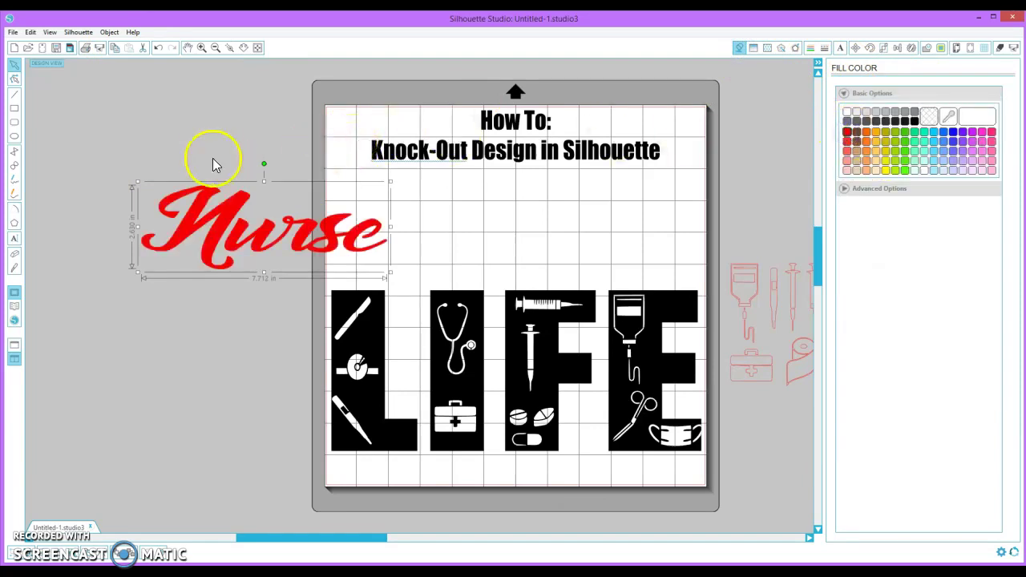
{"action": "left_click_drag", "start_coordinate": [231, 213], "coordinate": [483, 250]}
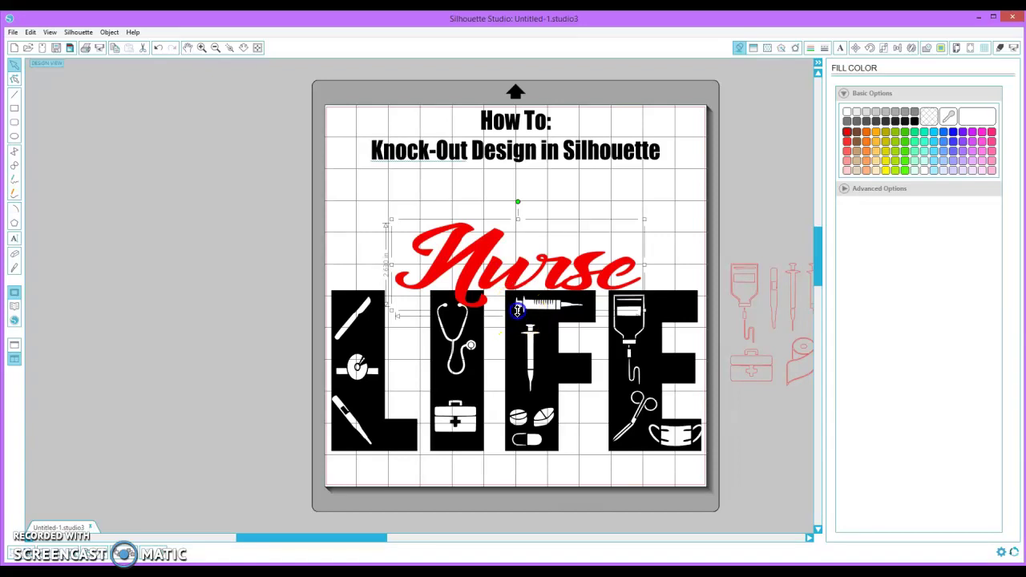
{"action": "key", "text": "Down"}
{"action": "key", "text": "Down"}
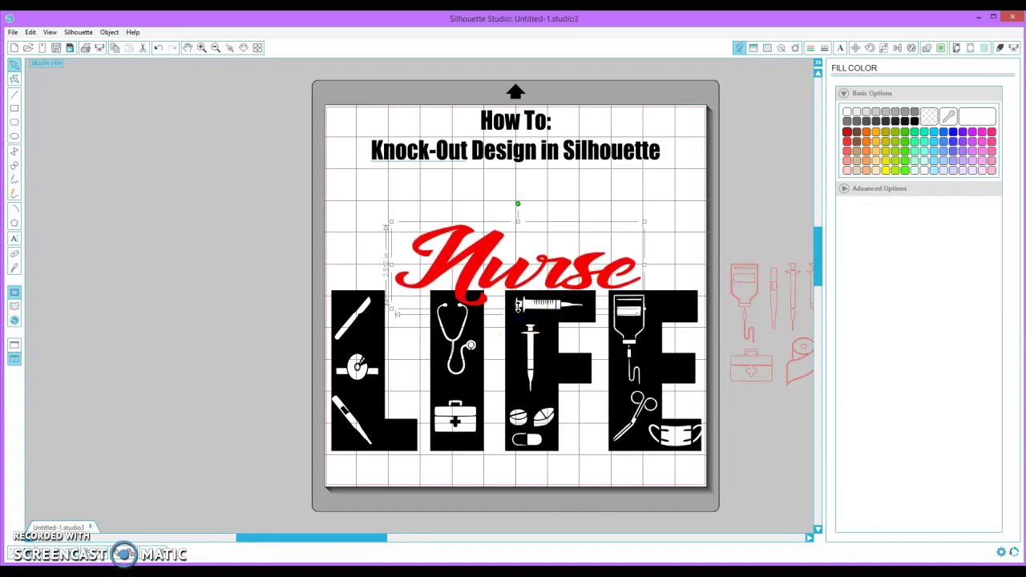
Align Nurse and LIFE on their horizontal centers.
{"action": "left_click", "coordinate": [338, 298], "text": "shift"}
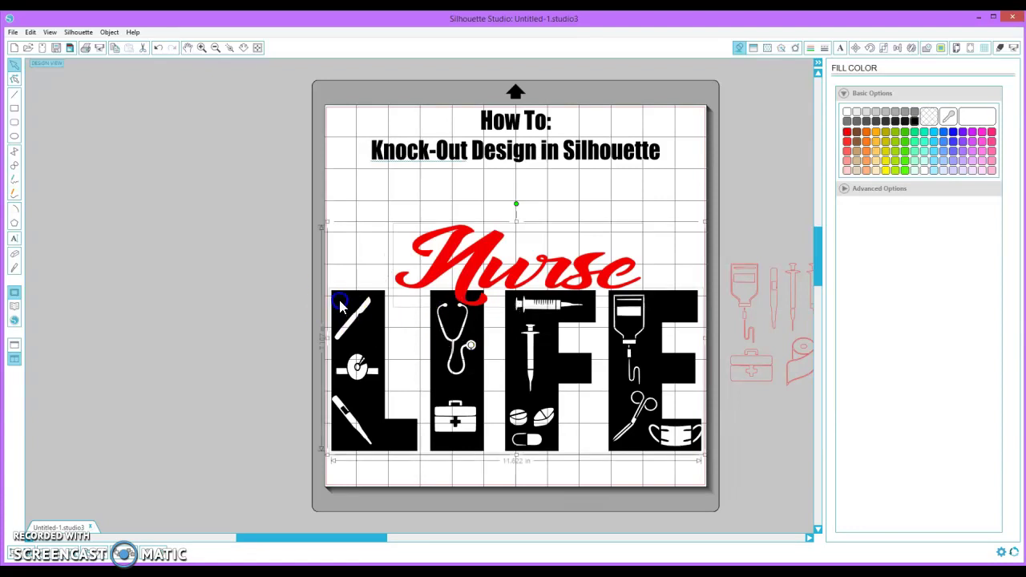
{"action": "left_click", "coordinate": [897, 47]}
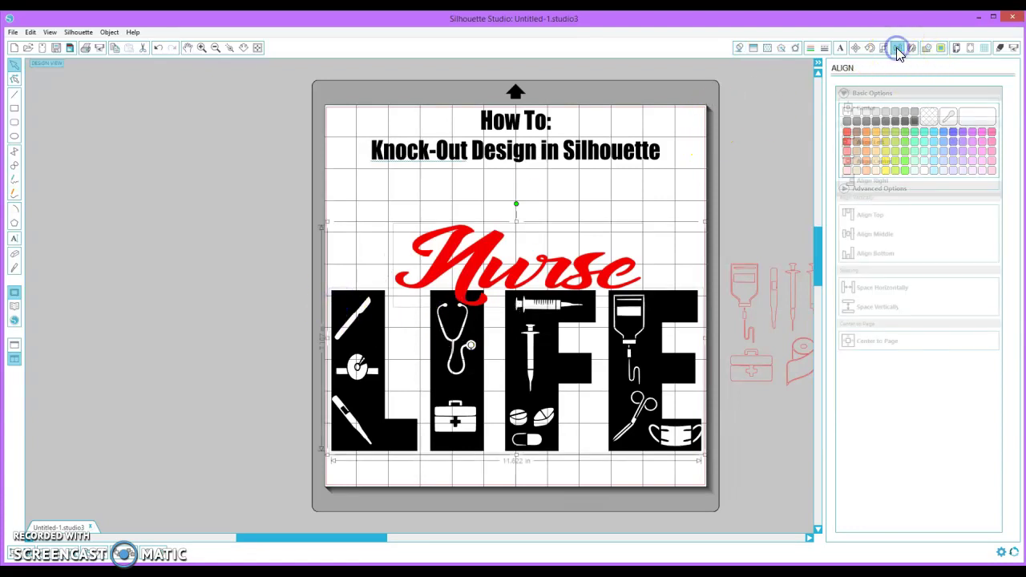
{"action": "left_click", "coordinate": [863, 163]}
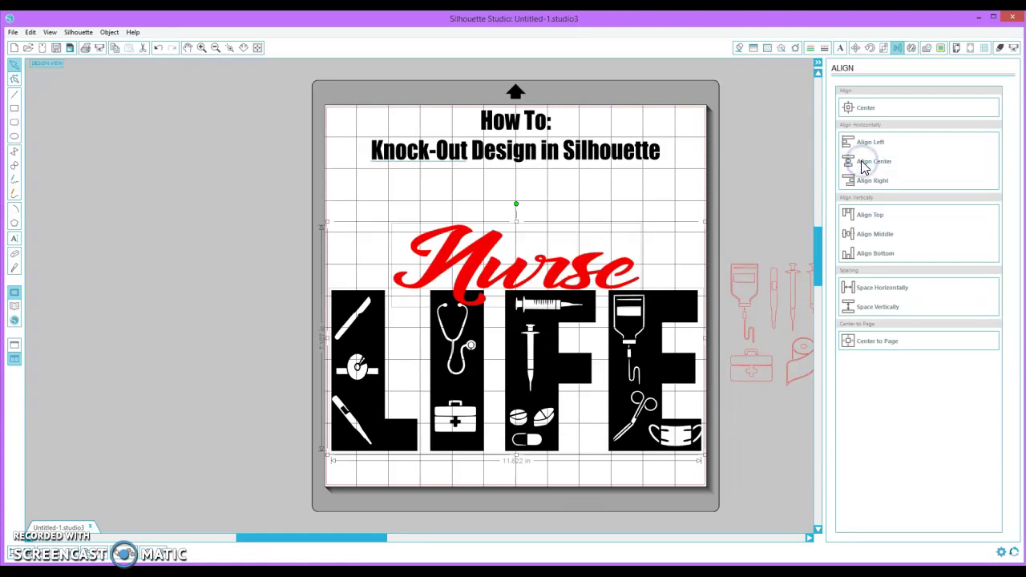
{"action": "left_click", "coordinate": [229, 202]}
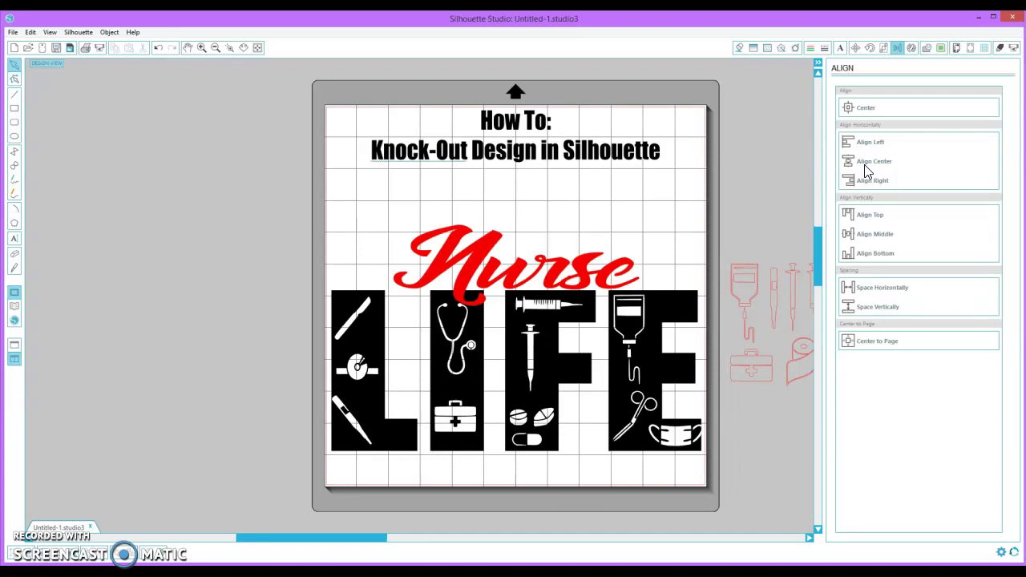
Duplicate the red word Nurse and move one copy off the page, keeping the other in place over LIFE.
{"action": "left_click", "coordinate": [487, 258]}
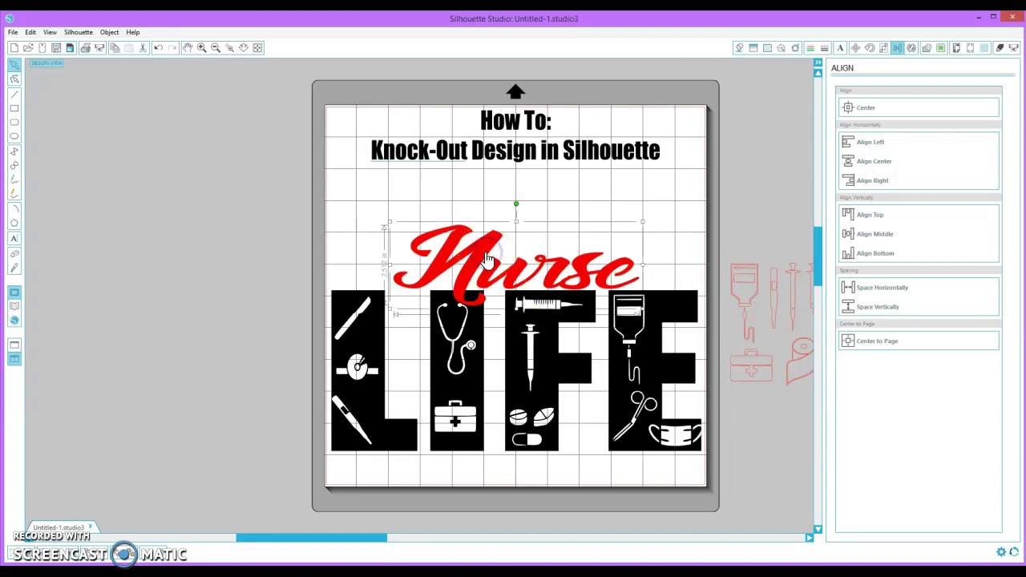
{"action": "left_click", "coordinate": [86, 553]}
{"action": "left_click_drag", "start_coordinate": [488, 261], "coordinate": [140, 221]}
{"action": "left_click_drag", "start_coordinate": [238, 229], "coordinate": [195, 218]}
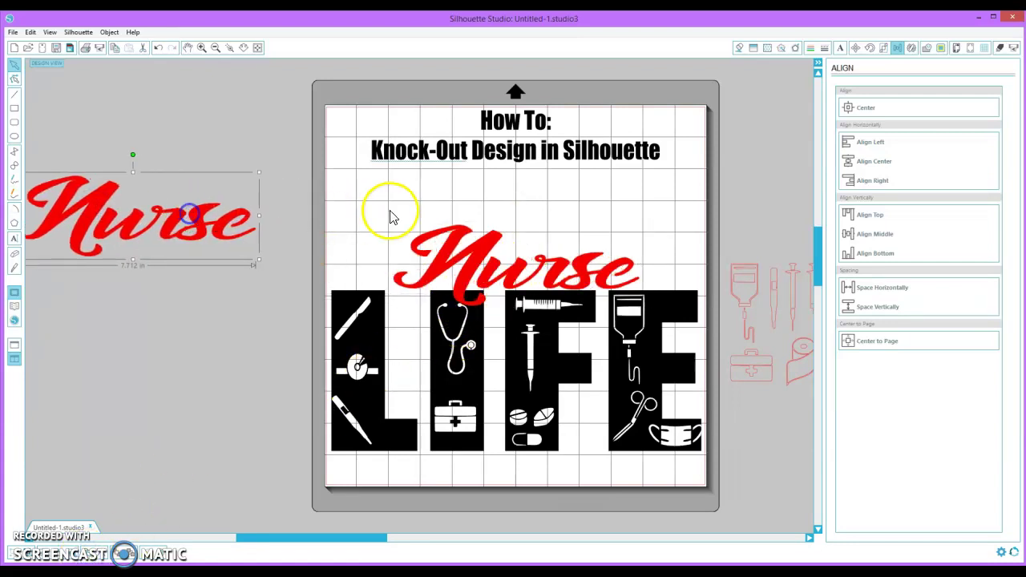
Delete the leftover traced icon outlines beside the page.
{"action": "left_click", "coordinate": [416, 225]}
{"action": "left_click", "coordinate": [777, 289]}
{"action": "key", "text": "Delete"}
Subtract the overlapping word Nurse from LIFE and group the remaining LIFE pieces.
{"action": "left_click_drag", "start_coordinate": [294, 203], "coordinate": [718, 472]}
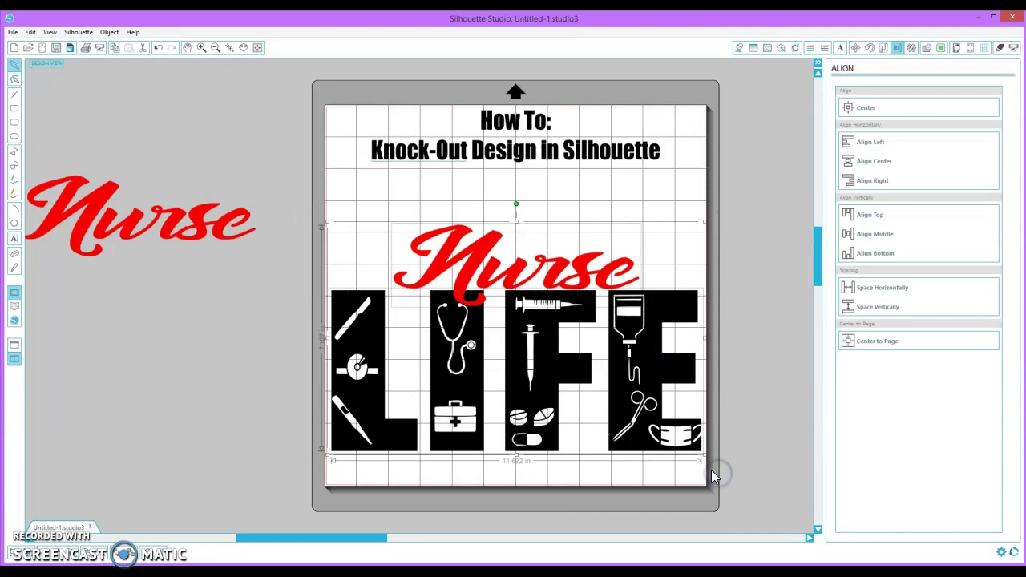
{"action": "left_click", "coordinate": [928, 48]}
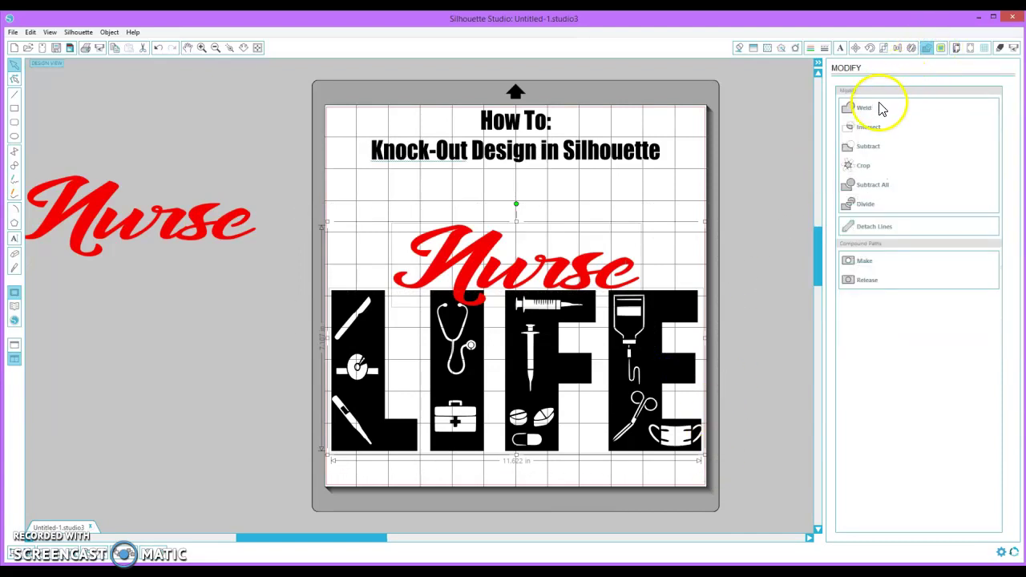
{"action": "left_click", "coordinate": [862, 150]}
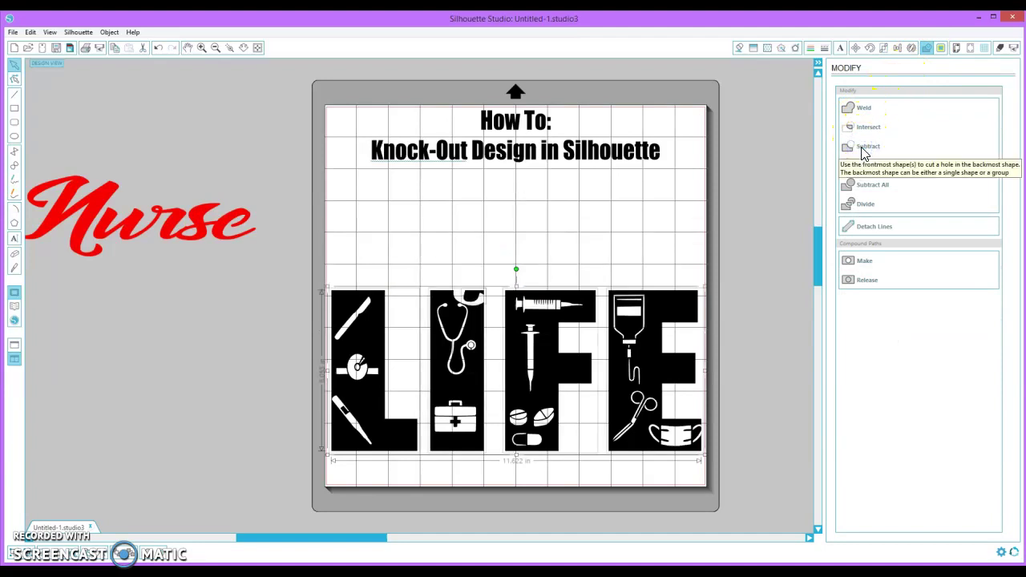
{"action": "left_click", "coordinate": [109, 32]}
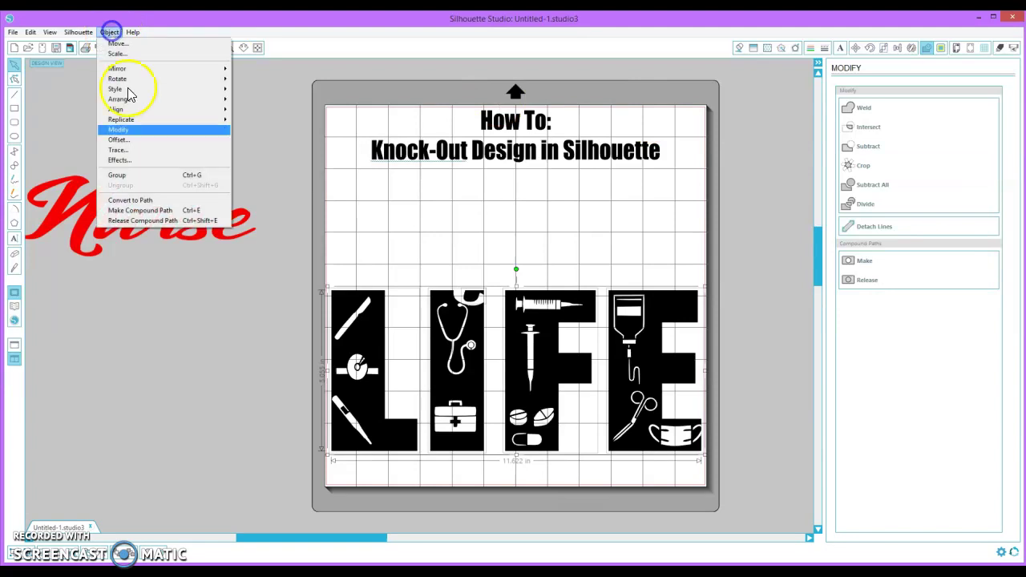
{"action": "left_click", "coordinate": [149, 178]}
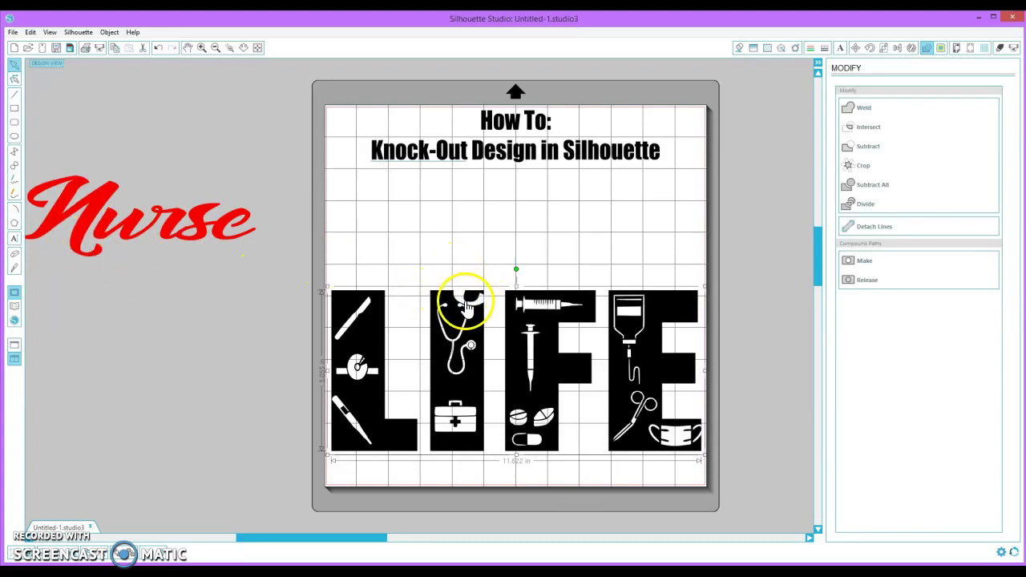
Move the red word Nurse from beside the page back onto the knocked-out area at the top of LIFE.
{"action": "mouse_move", "coordinate": [461, 305]}
{"action": "left_mouse_down"}
{"action": "mouse_move", "coordinate": [458, 286]}
{"action": "mouse_move", "coordinate": [472, 295]}
{"action": "left_mouse_up"}
{"action": "left_click_drag", "start_coordinate": [113, 209], "coordinate": [482, 261]}
{"action": "left_click", "coordinate": [482, 261]}
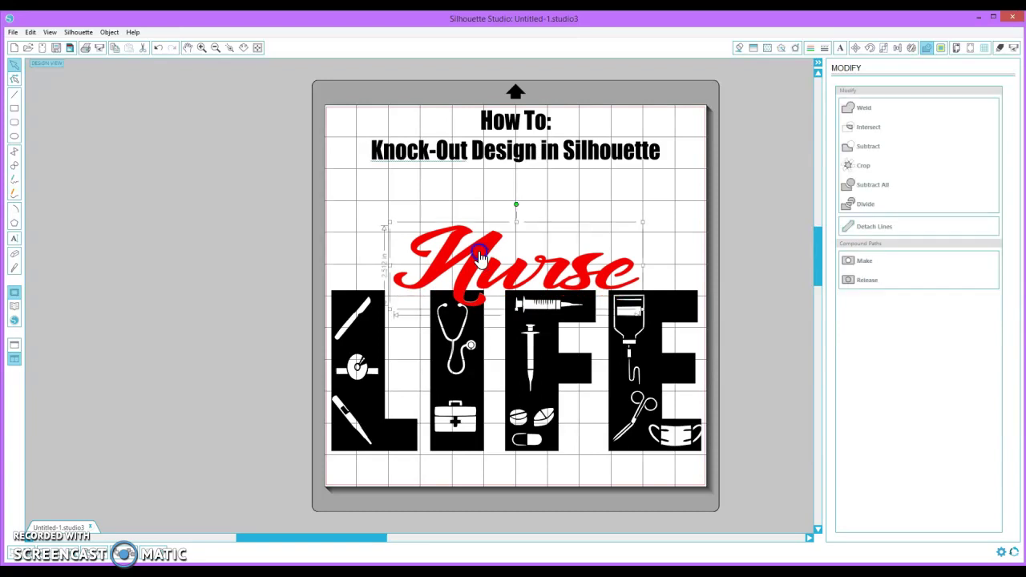
Align the red word Nurse and the grouped LIFE pieces on their horizontal centers.
{"action": "left_click", "coordinate": [473, 335], "text": "shift"}
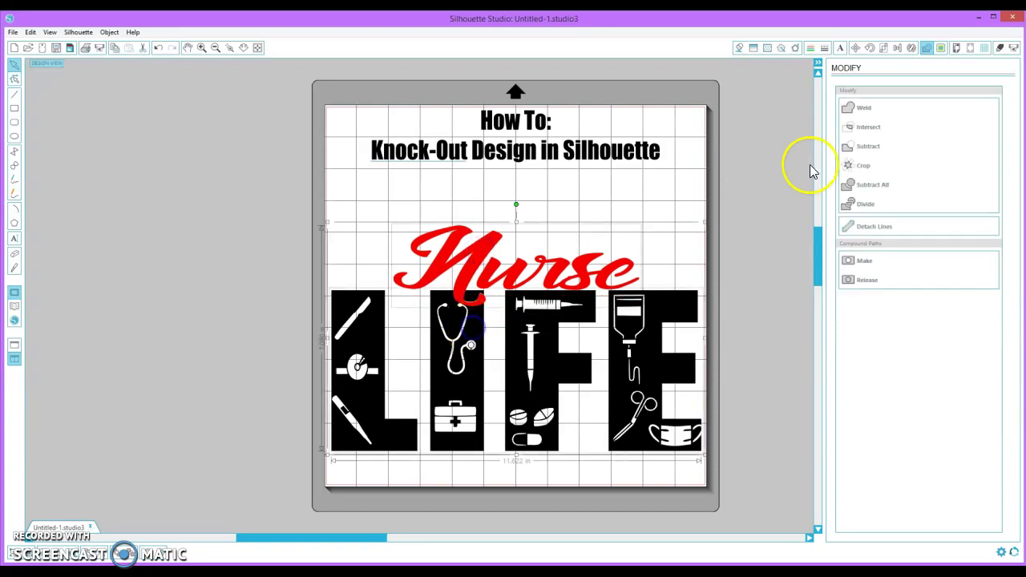
{"action": "left_click", "coordinate": [897, 47]}
{"action": "left_click", "coordinate": [877, 164]}
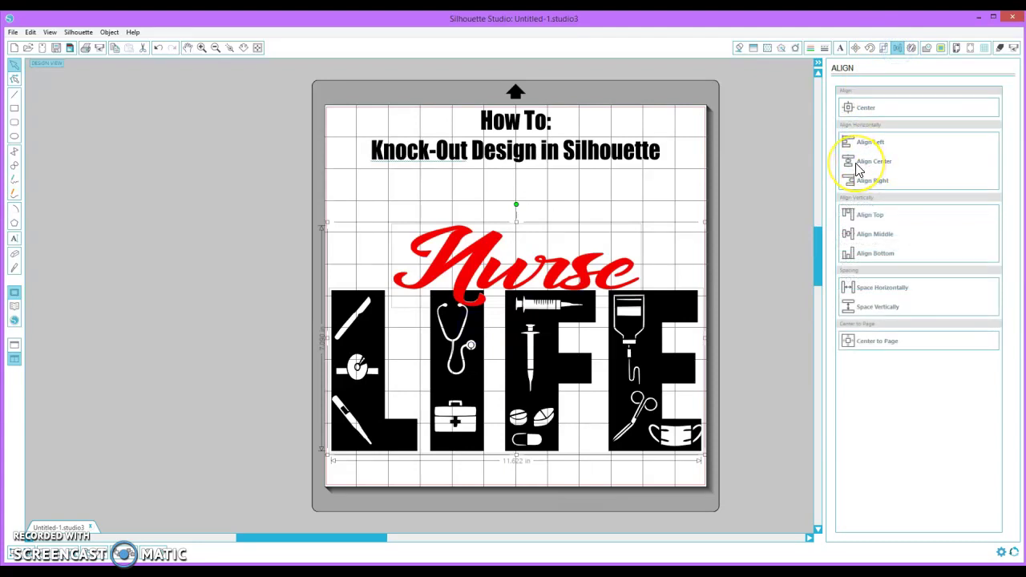
{"action": "left_click", "coordinate": [762, 180]}
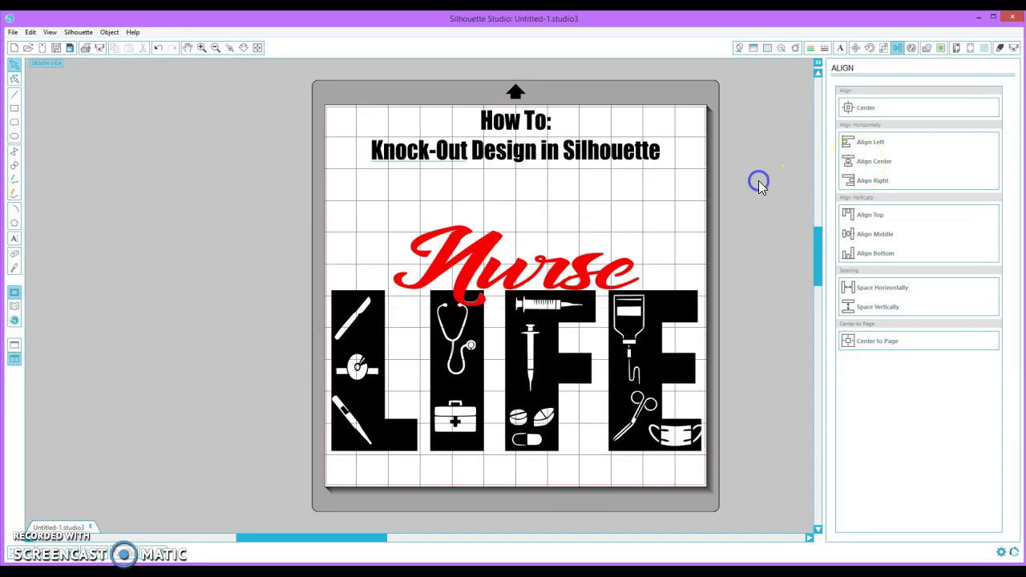
Nudge the red word Nurse vertically in small increments to fit it into the cut-out in LIFE.
{"action": "left_click", "coordinate": [496, 244]}
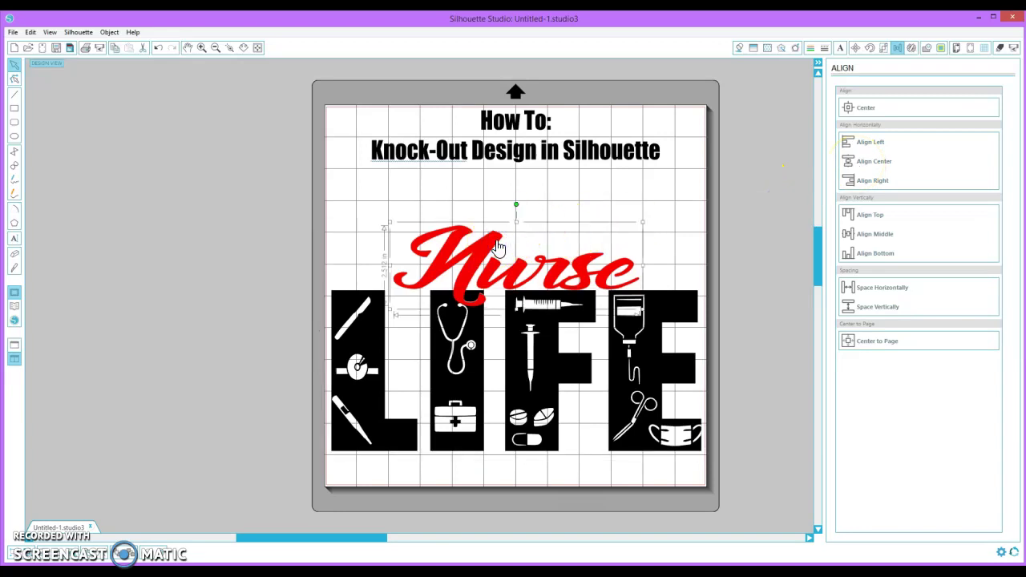
{"action": "left_click", "coordinate": [730, 229]}
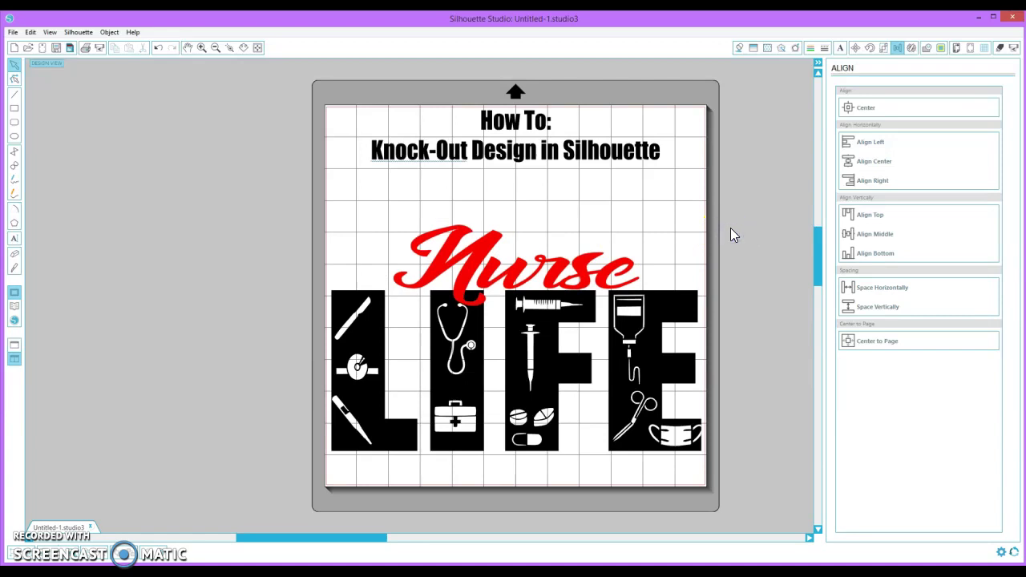
{"action": "left_click", "coordinate": [471, 266]}
{"action": "key", "text": "Up"}
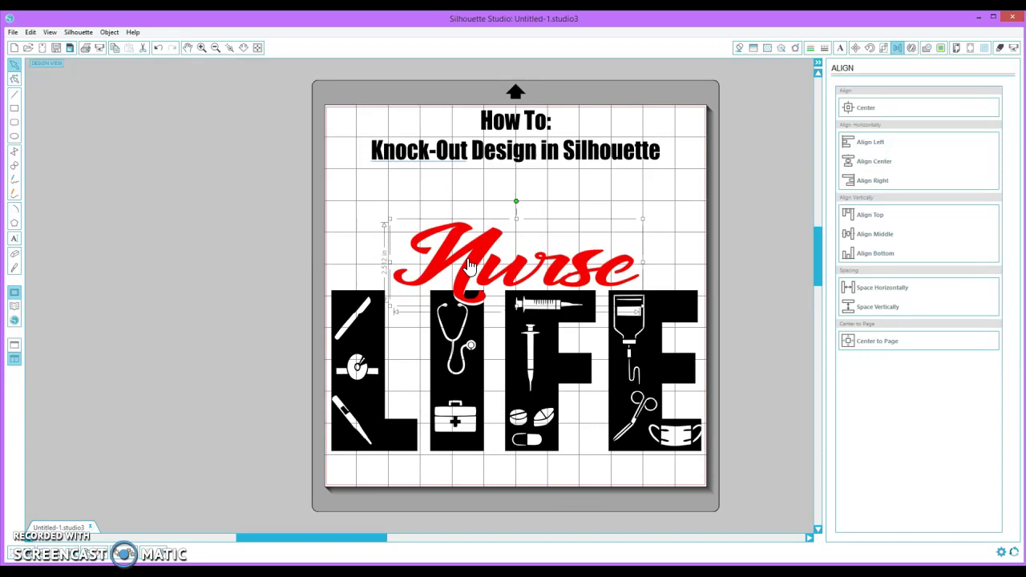
{"action": "key", "text": "Down"}
{"action": "key", "text": "Down"}
{"action": "key", "text": "Down"}
{"action": "key", "text": "Down"}
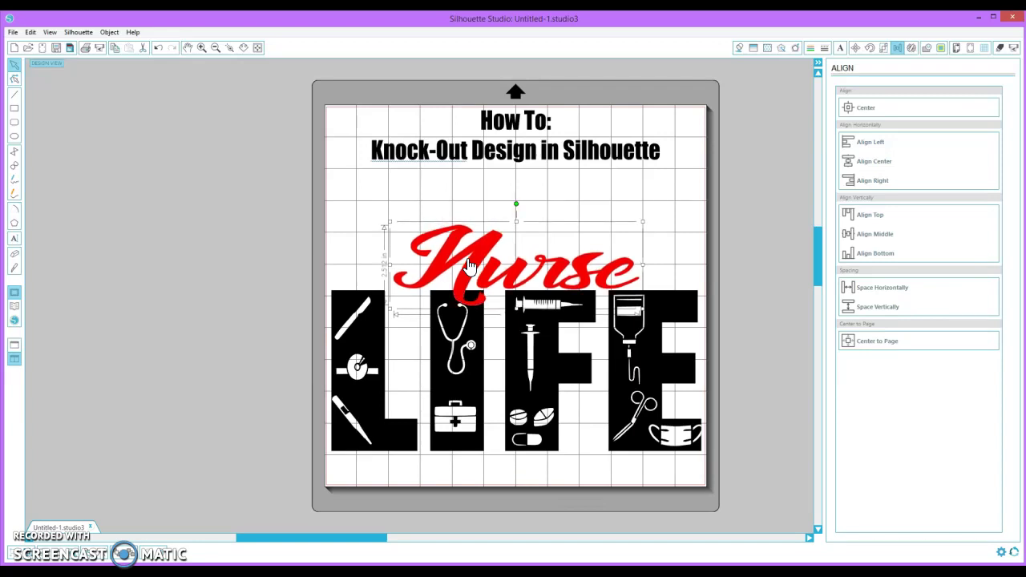
{"action": "left_click", "coordinate": [193, 213]}
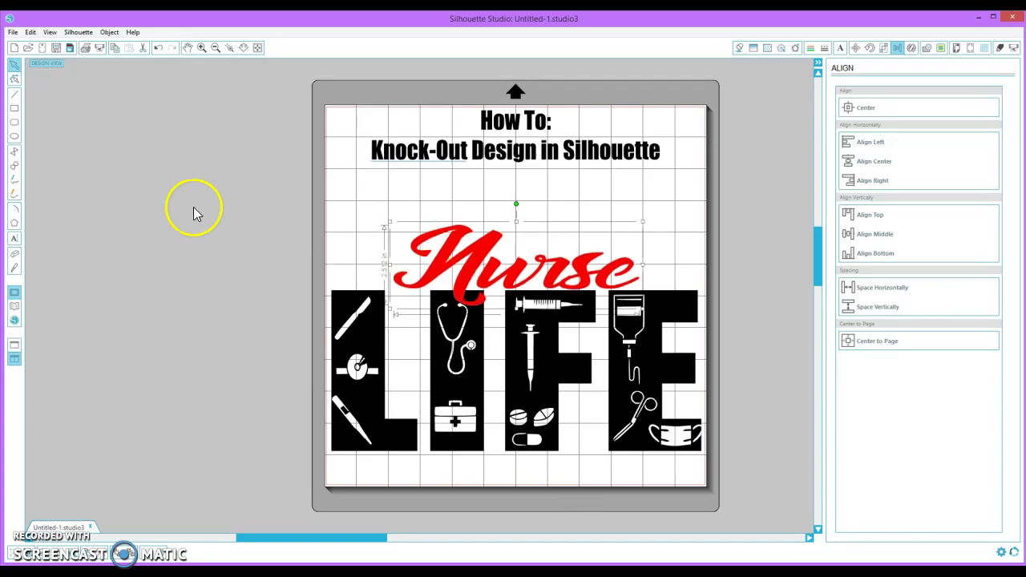